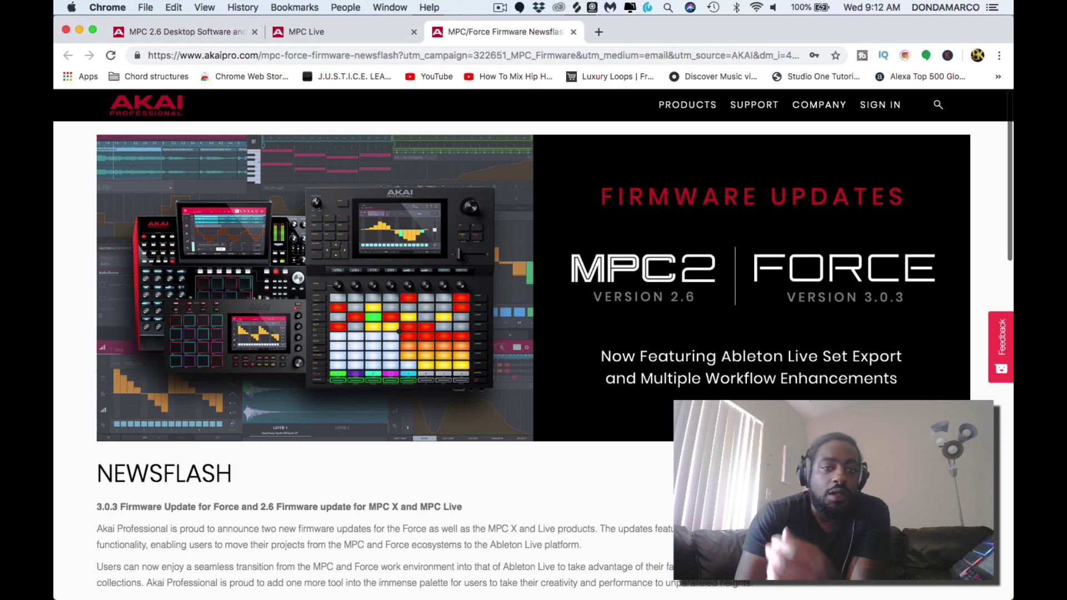
Step: Scroll the Akai newsflash page down to the 'New in MPC firmware 2.6' feature list
scroll(534, 356, down, 5)
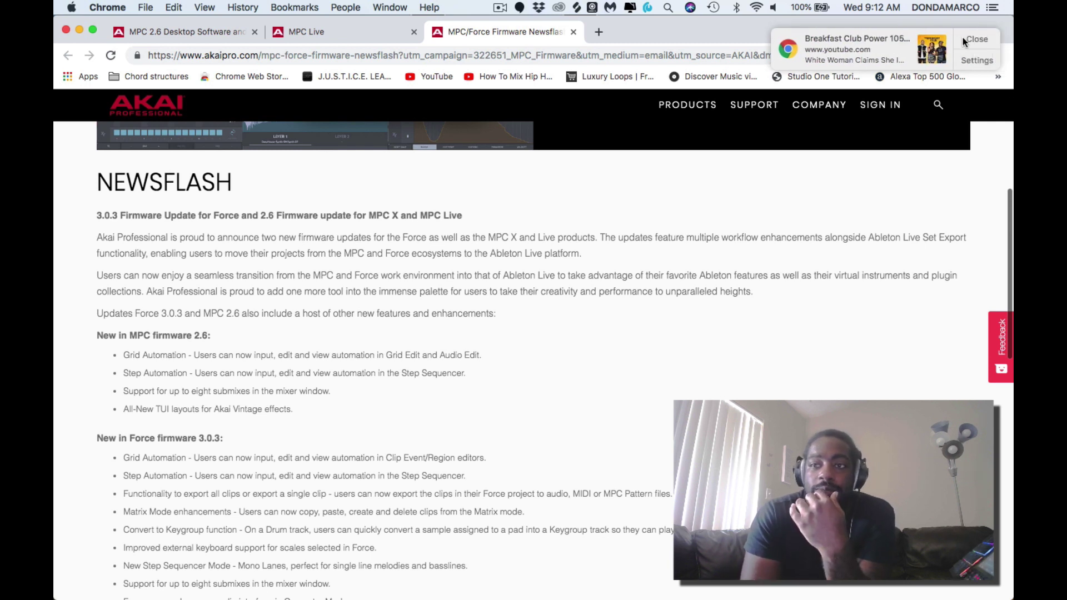
Step: Dismiss the Chrome notification and scroll to the Force 3.0.3 list and MPC X / MPC Live buttons
click(977, 39)
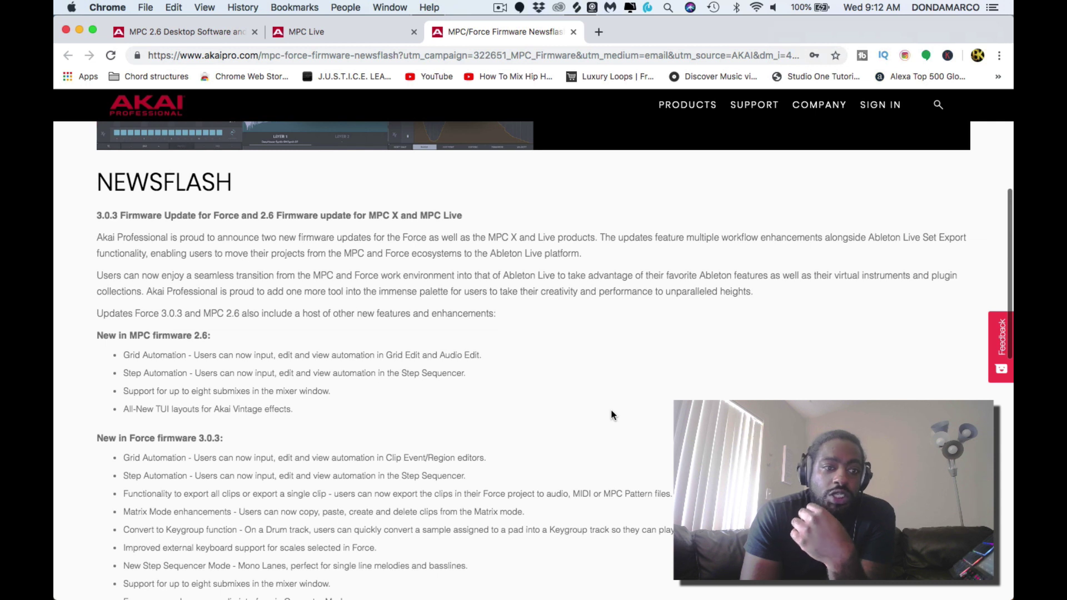
scroll(611, 412, down, 5)
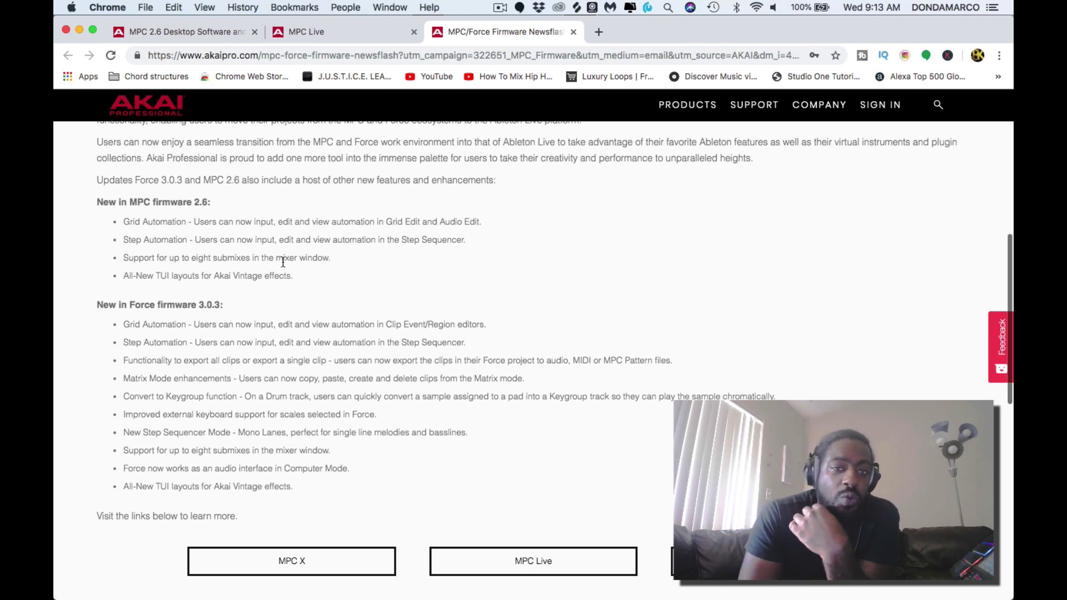
Step: Look over the MPC Live downloads tab and the MPC 2.6 Desktop Software article
click(373, 32)
click(212, 31)
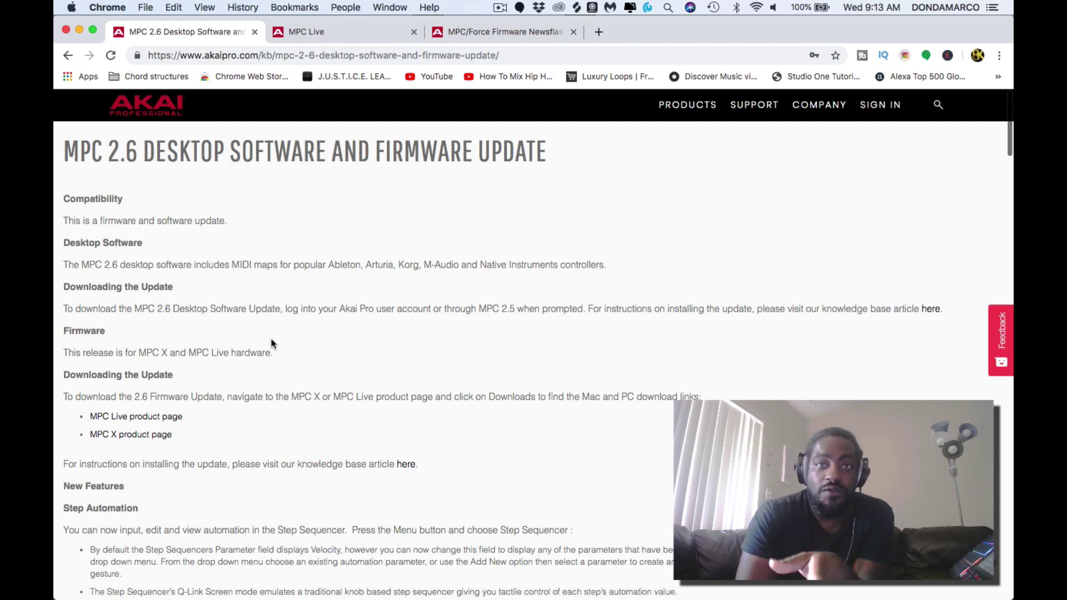
scroll(339, 322, down, 6)
scroll(339, 321, up, 6)
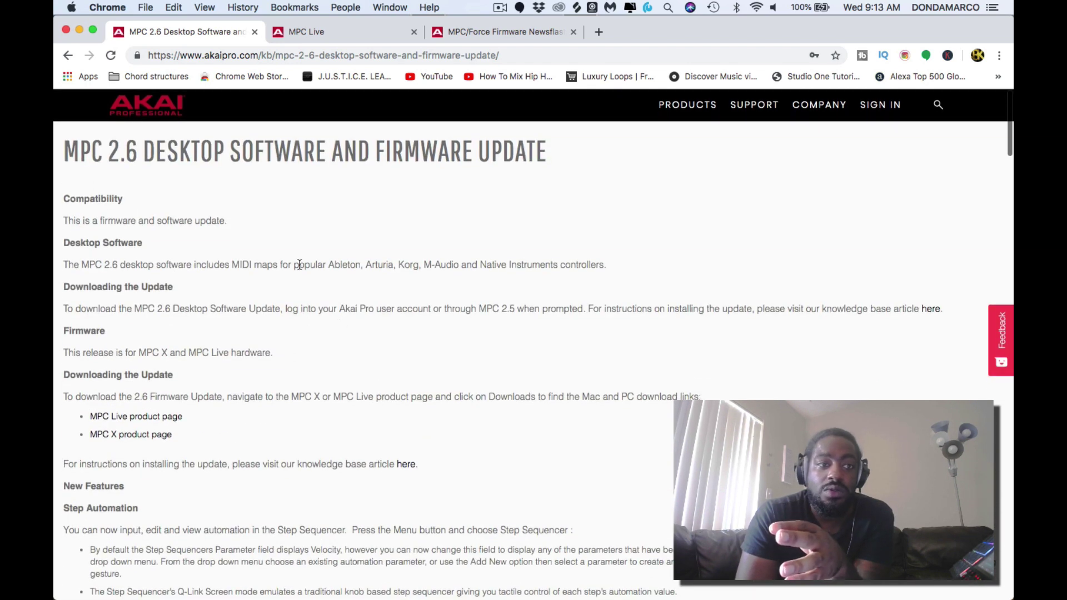
Step: Return to the firmware newsflash tab and open the MPC Live product page
click(346, 32)
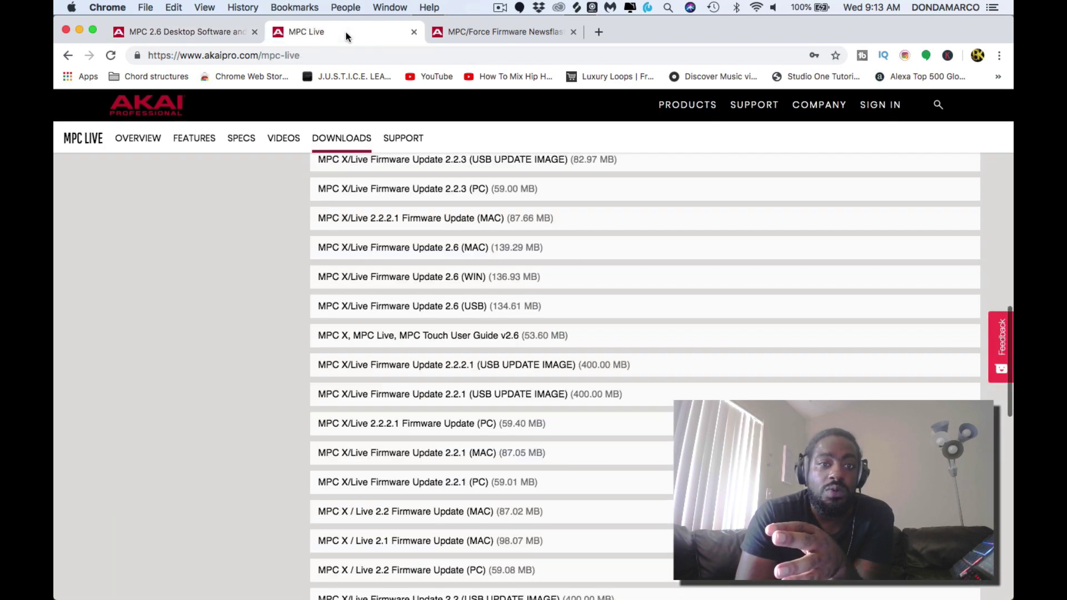
click(481, 31)
scroll(403, 305, up, 3)
scroll(402, 303, up, 2)
scroll(402, 303, down, 6)
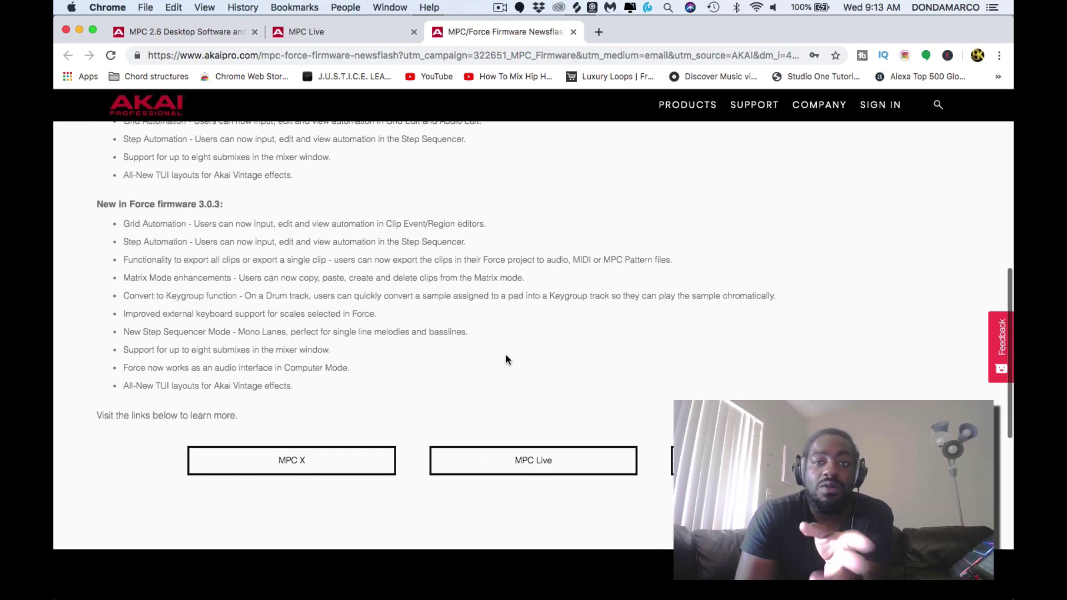
scroll(505, 359, up, 4)
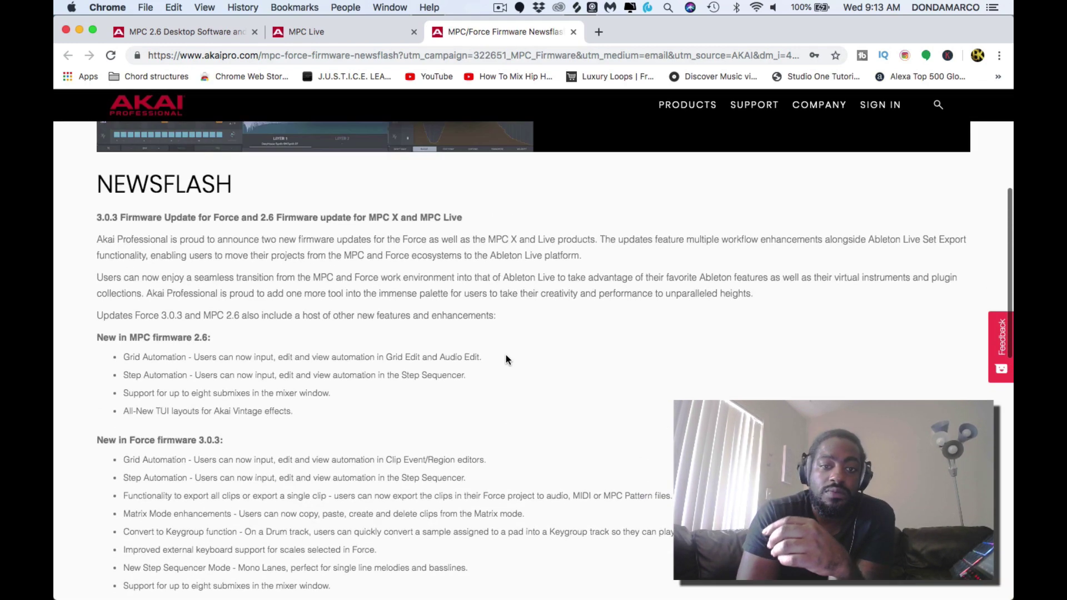
scroll(506, 360, down, 7)
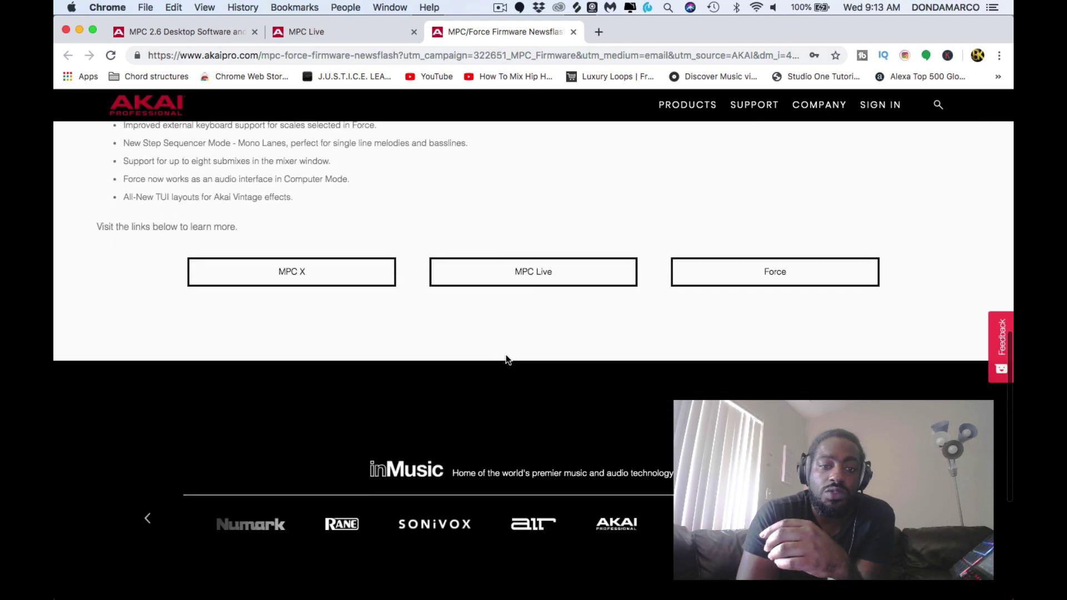
click(531, 281)
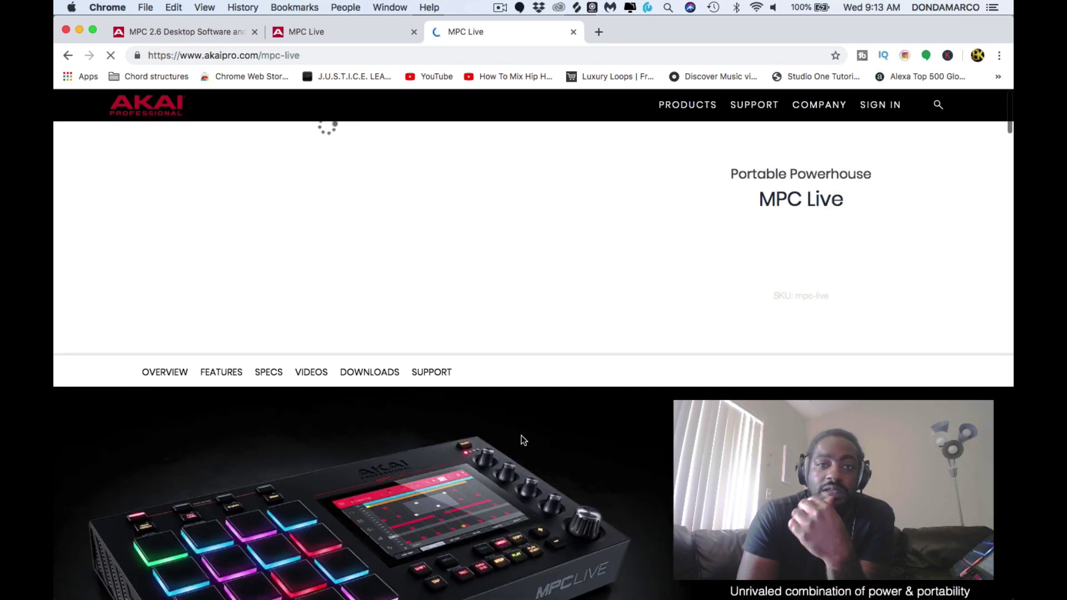
scroll(512, 397, down, 5)
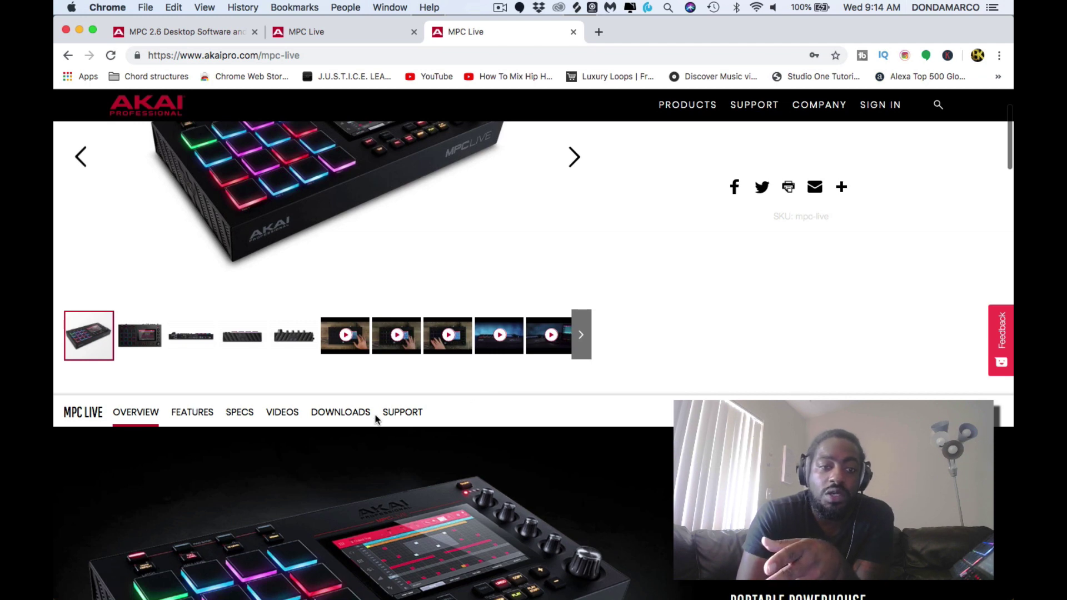
click(343, 412)
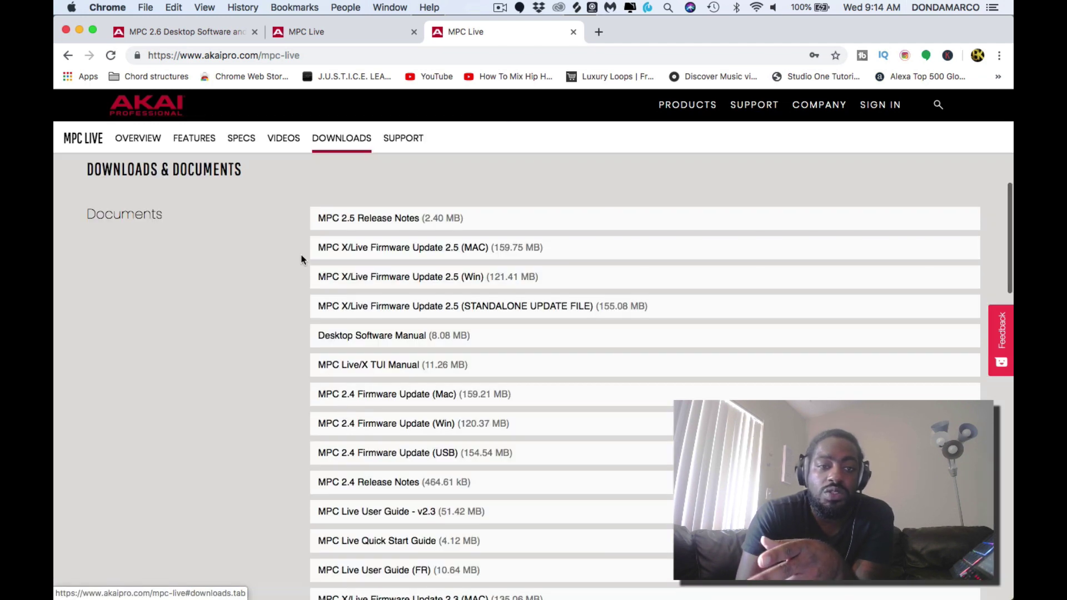
scroll(306, 428, up, 1)
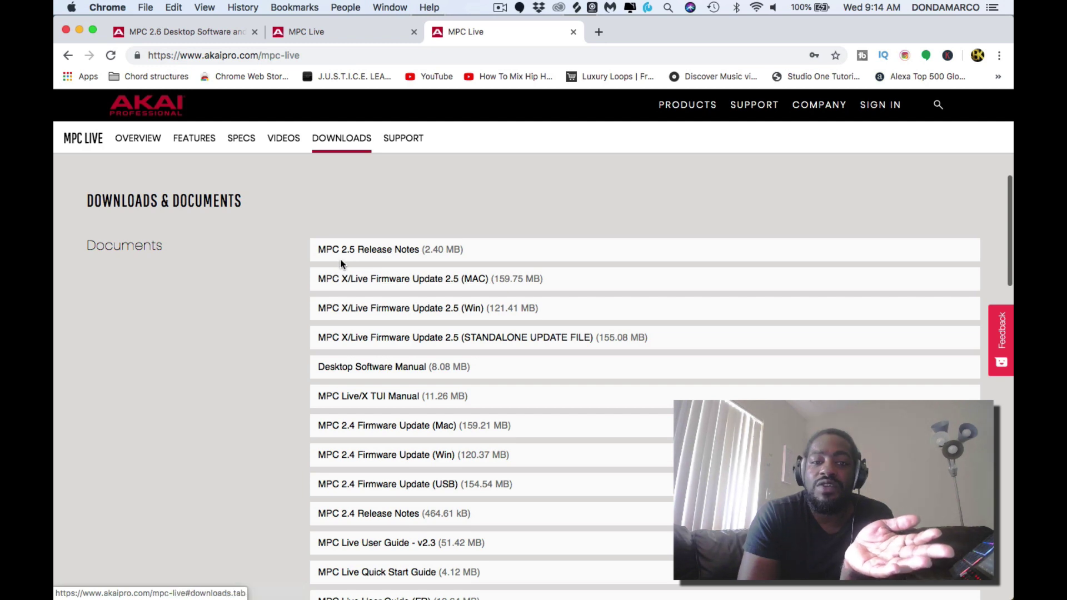
scroll(303, 441, down, 8)
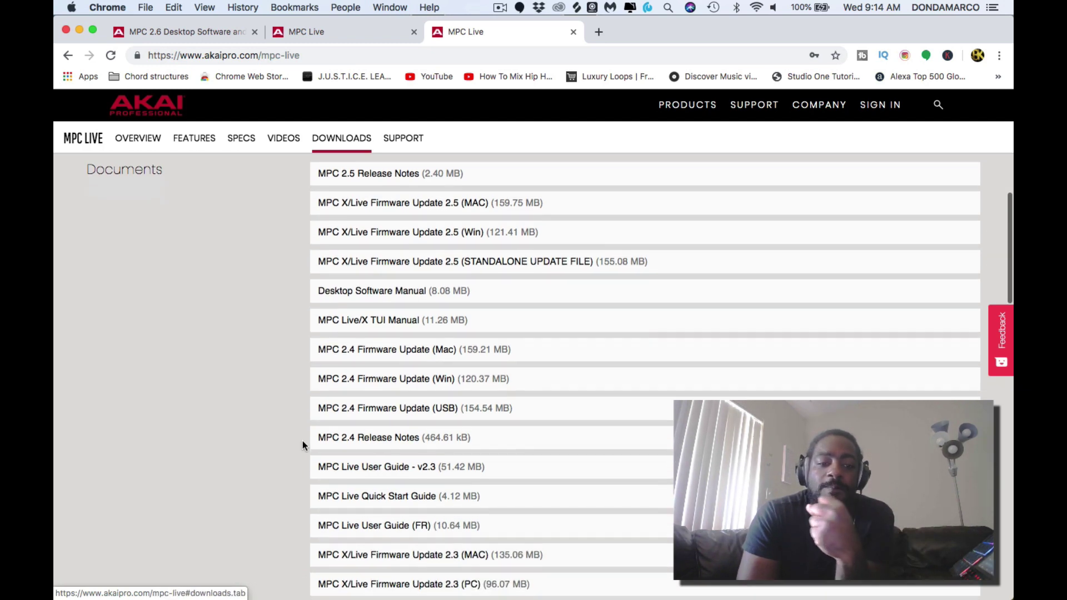
scroll(302, 441, down, 10)
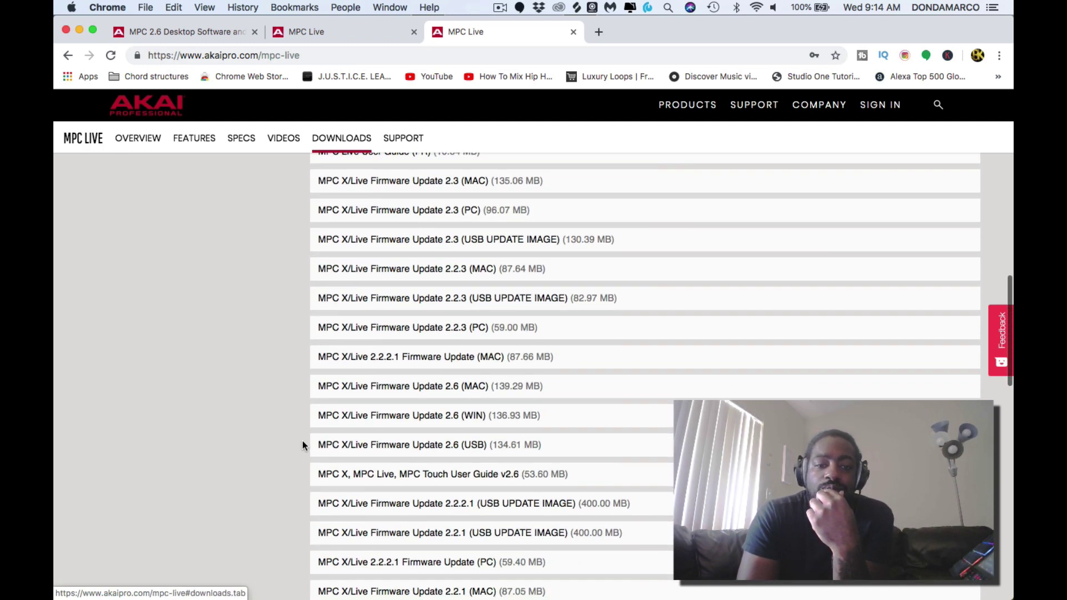
scroll(412, 332, up, 5)
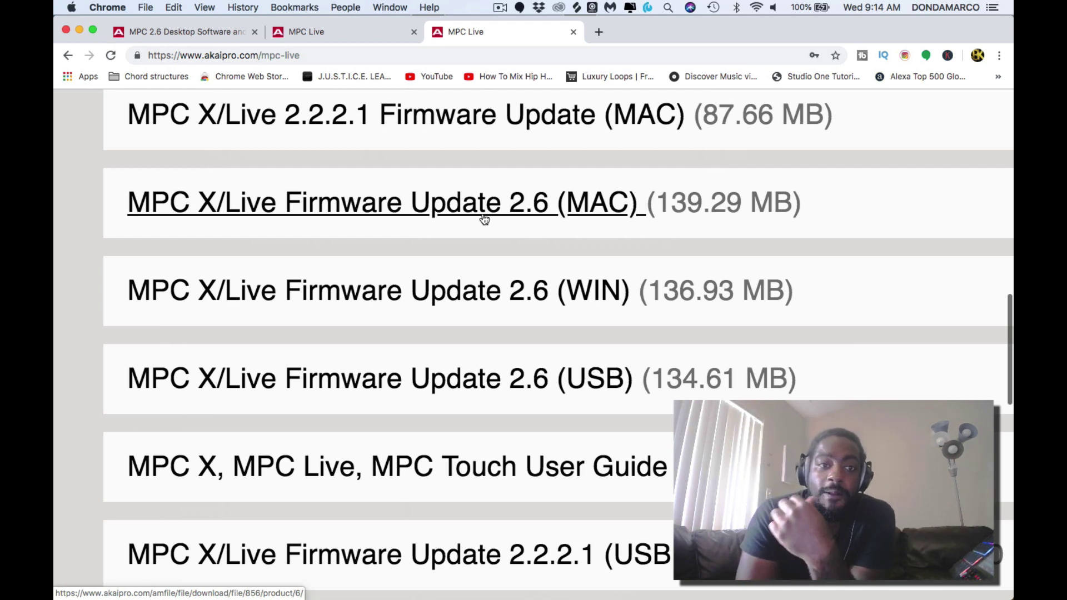
key(super+minus)
key(super+minus)
key(super+minus)
key(super+minus)
key(super+minus)
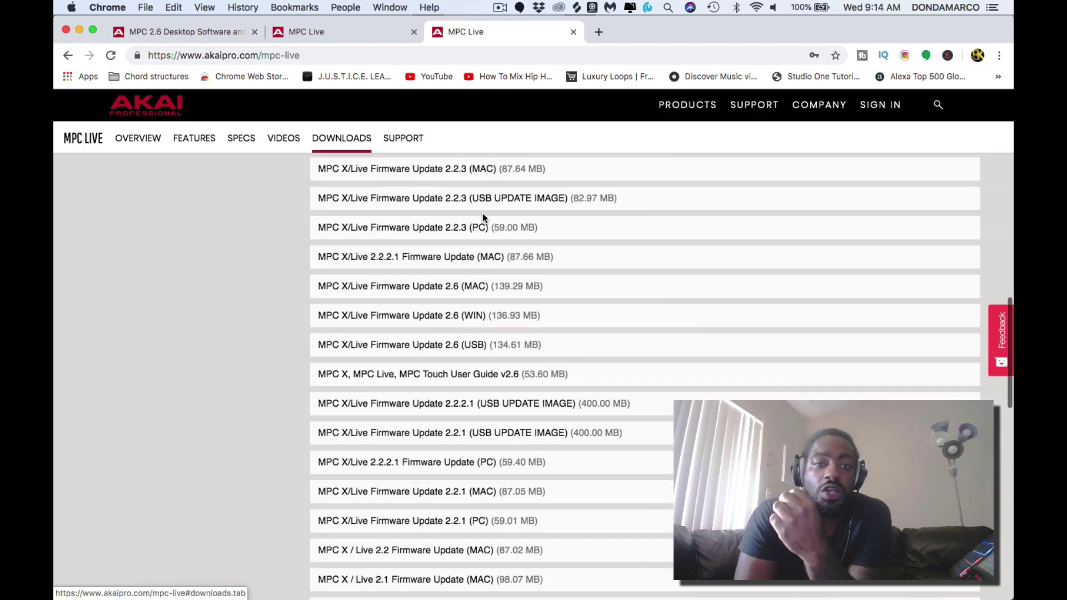
scroll(483, 218, up, 5)
scroll(482, 218, up, 15)
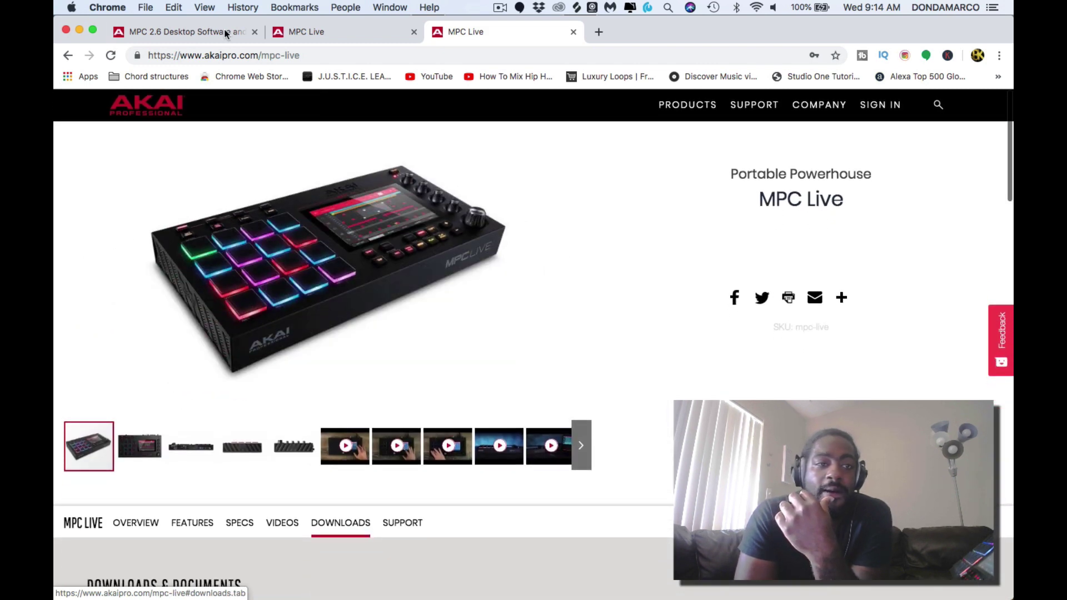
click(202, 32)
scroll(230, 298, down, 5)
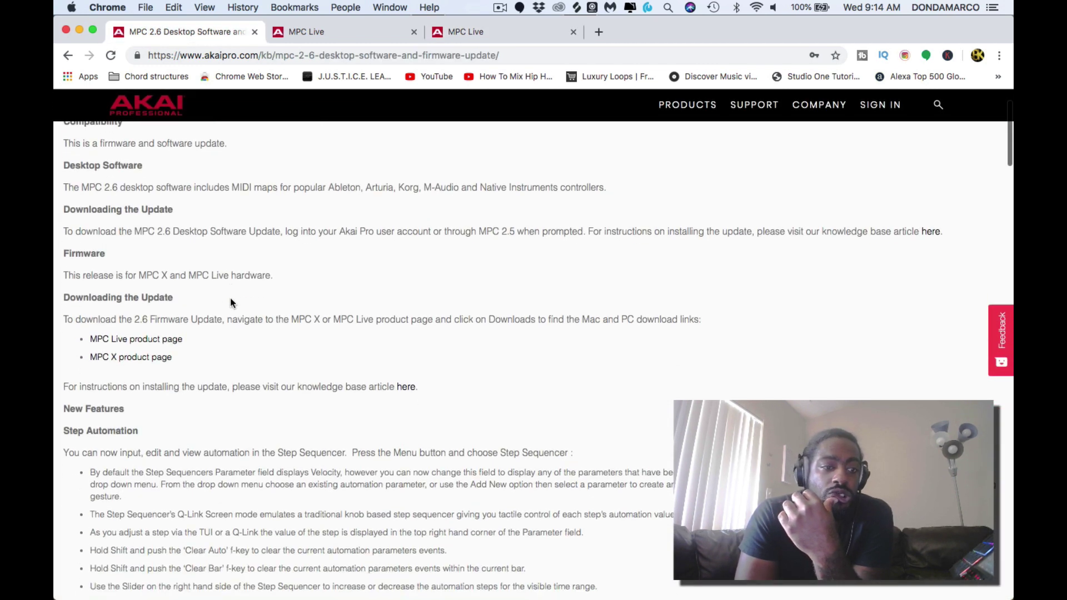
scroll(230, 298, down, 3)
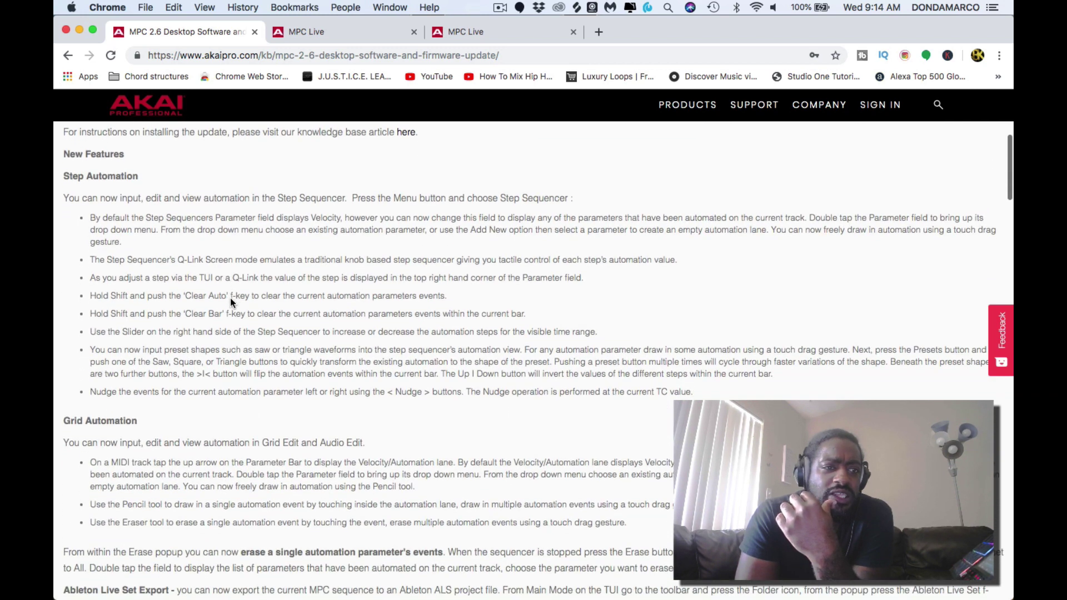
scroll(230, 298, up, 2)
scroll(231, 299, up, 8)
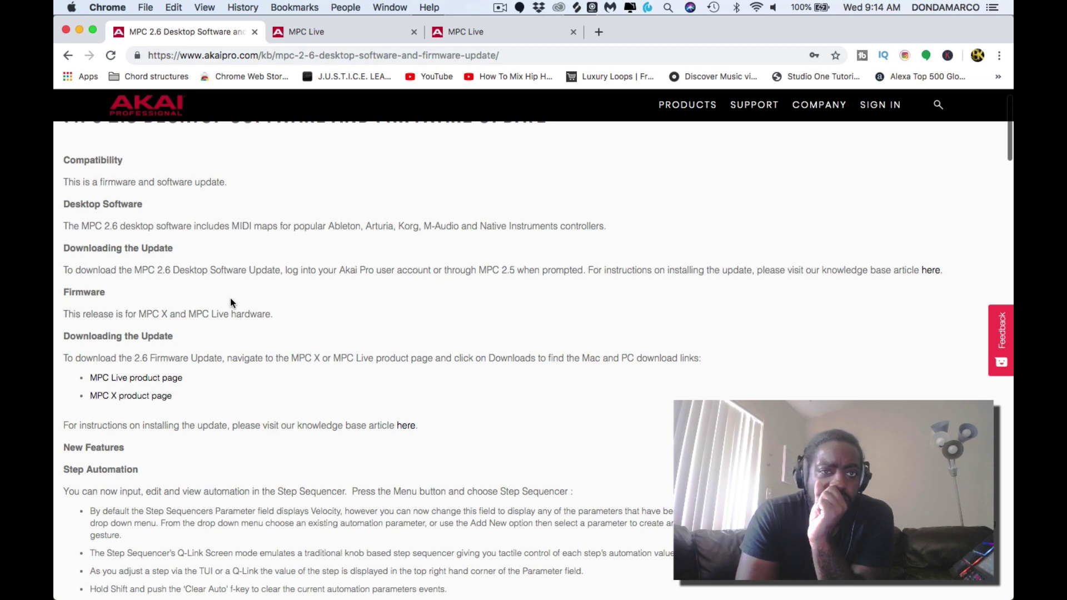
scroll(226, 361, down, 1)
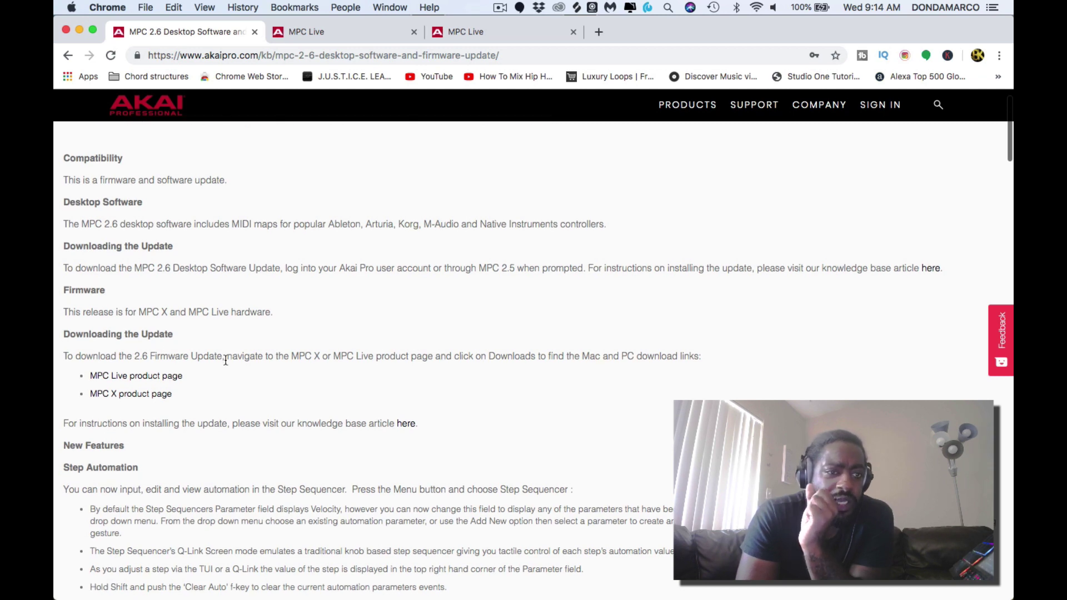
scroll(226, 360, down, 5)
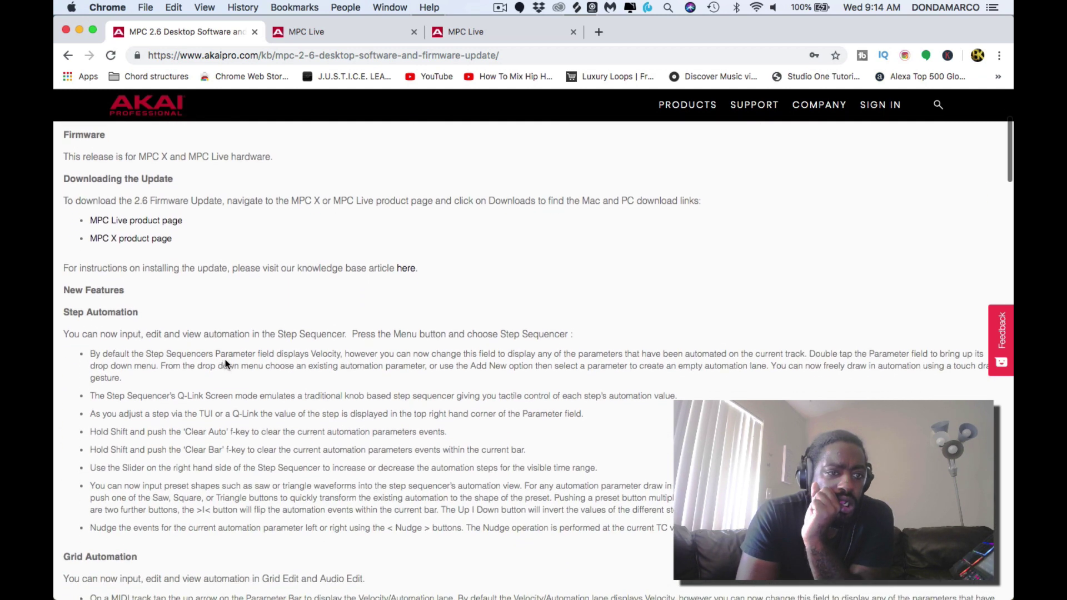
scroll(226, 361, down, 2)
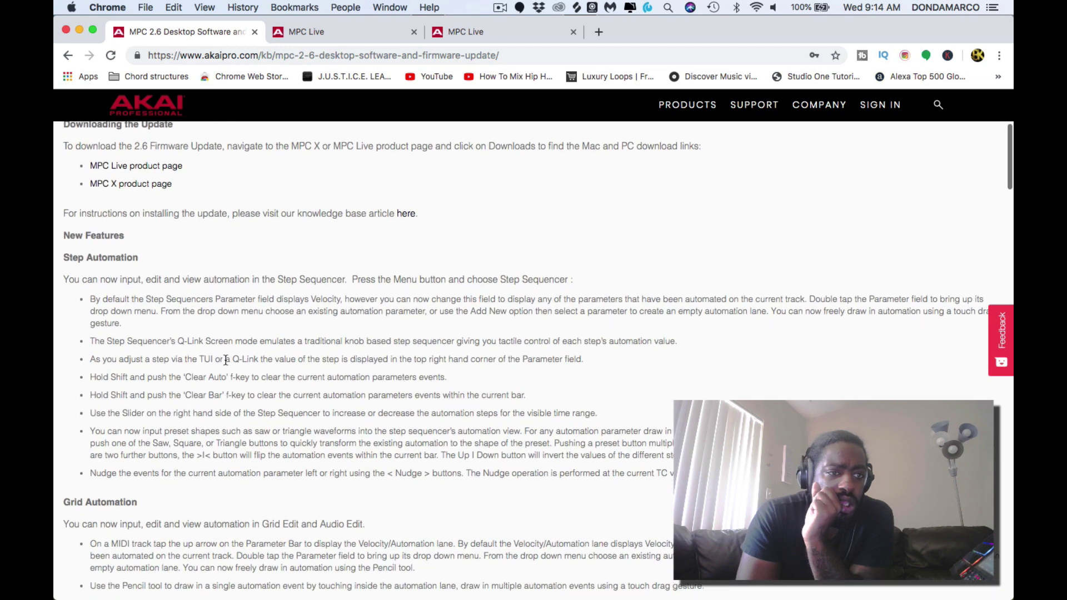
scroll(226, 361, down, 4)
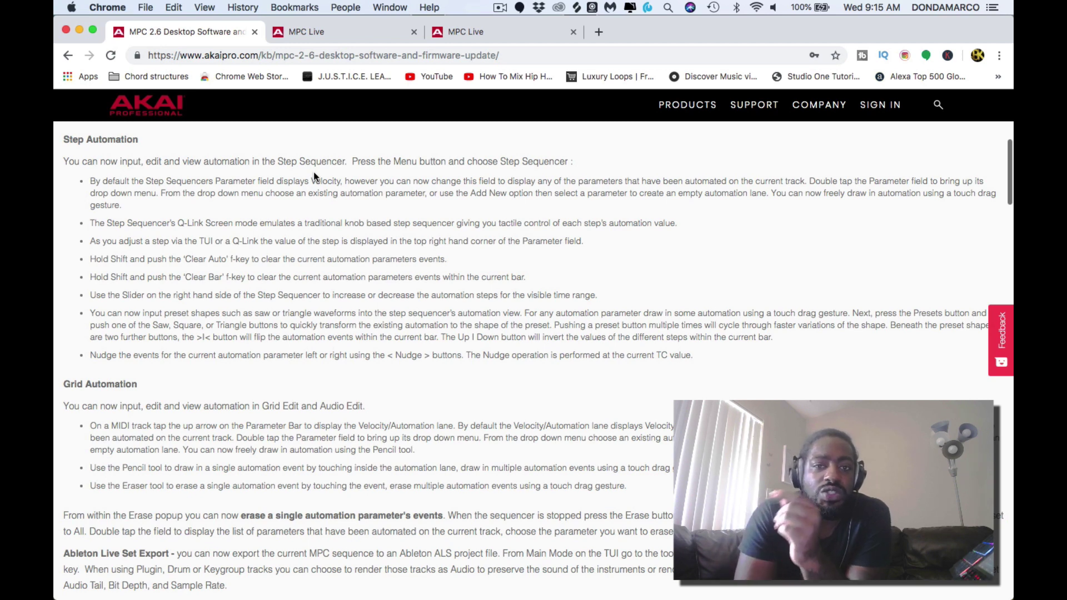
scroll(314, 173, down, 4)
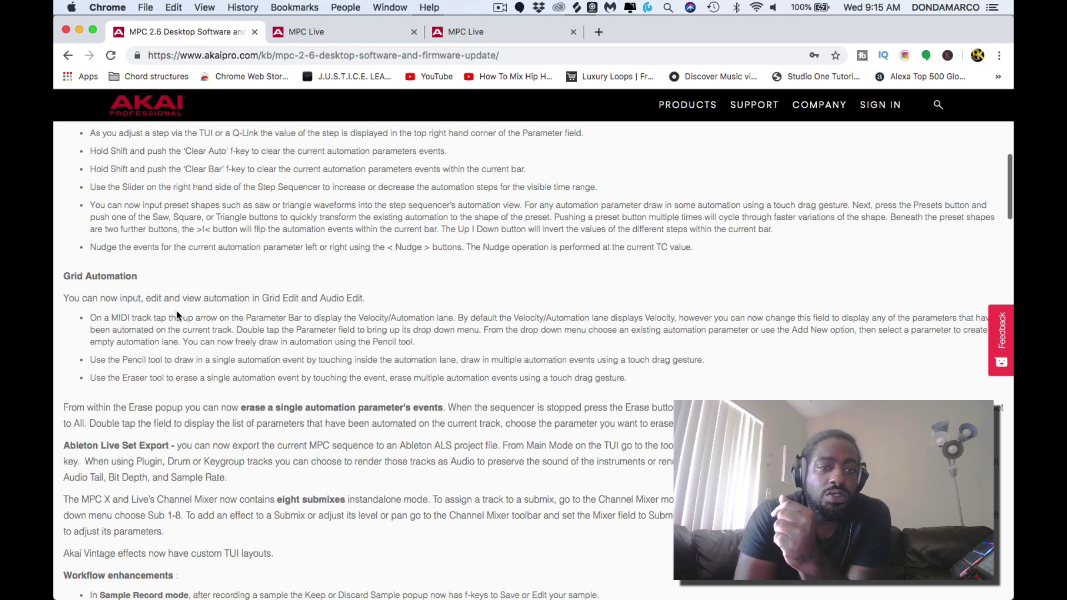
scroll(177, 315, up, 5)
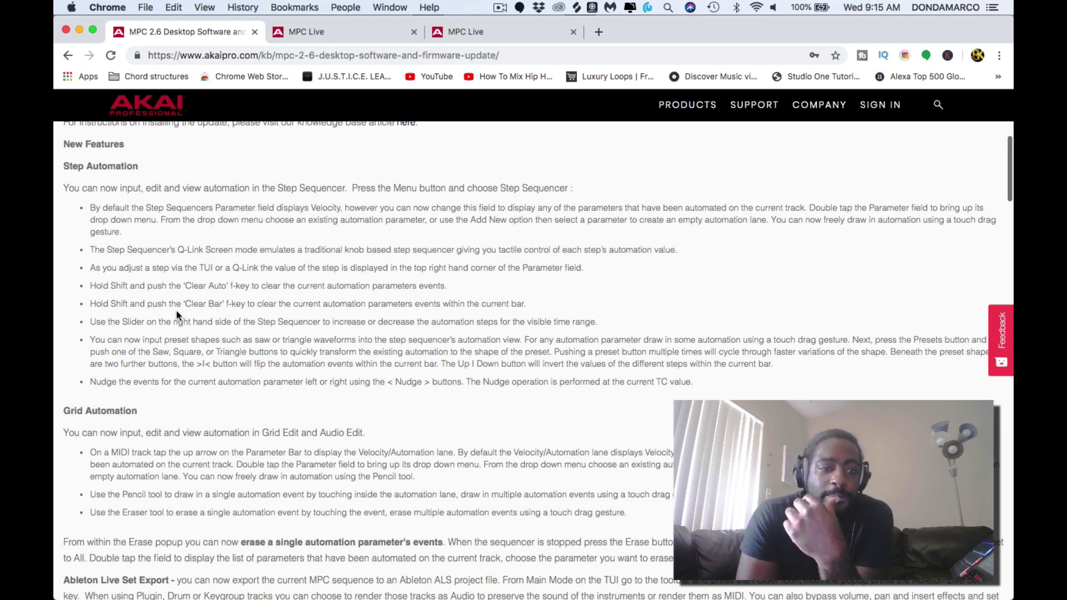
scroll(176, 311, down, 5)
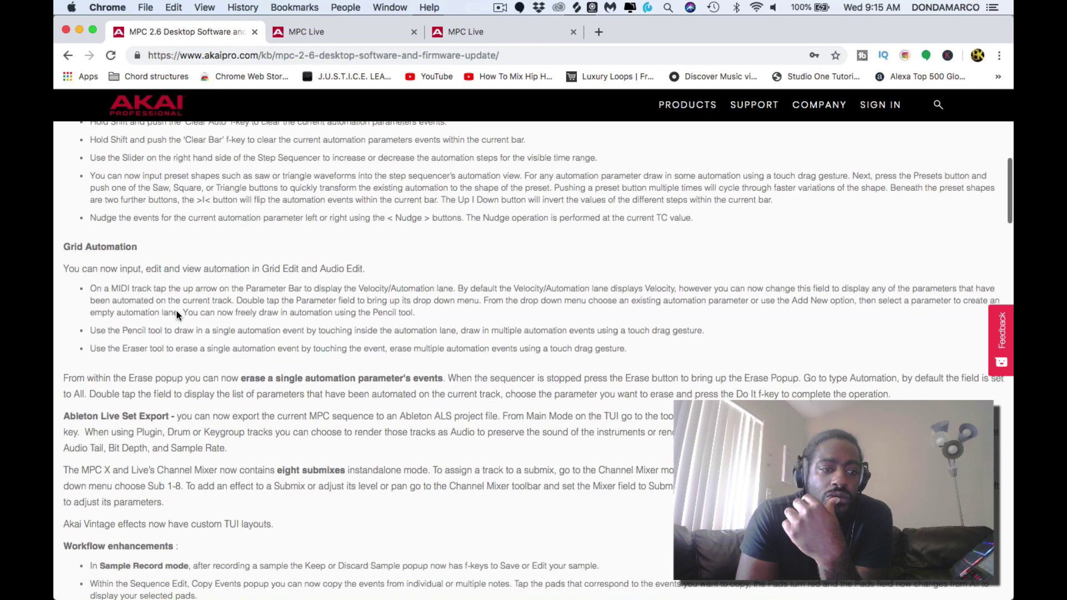
Step: Read through the Workflow enhancements and Stability sections of the MPC 2.6 release notes
scroll(176, 311, down, 4)
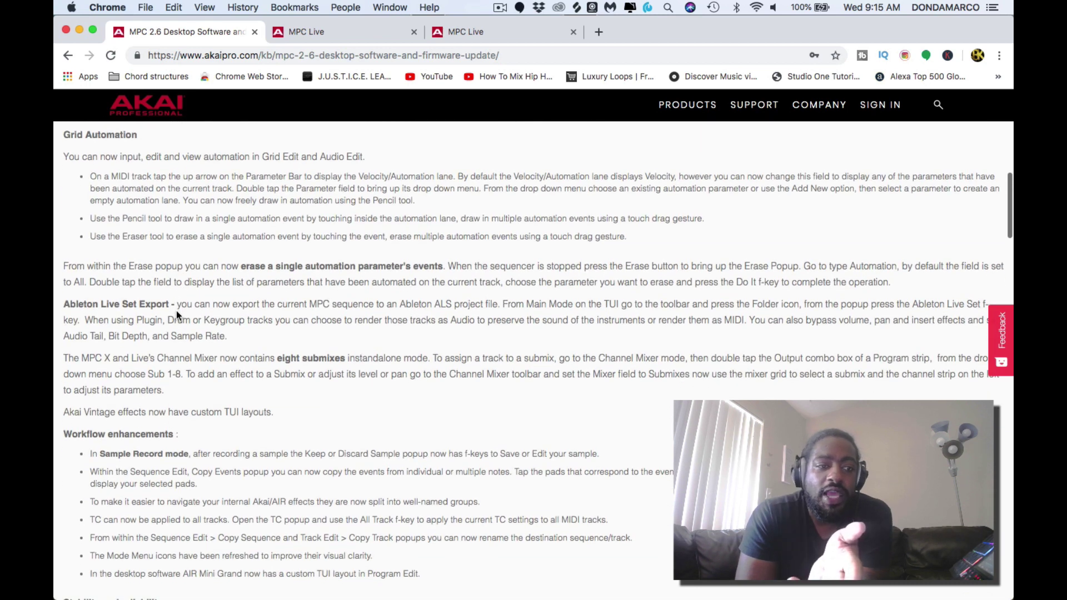
scroll(176, 312, down, 2)
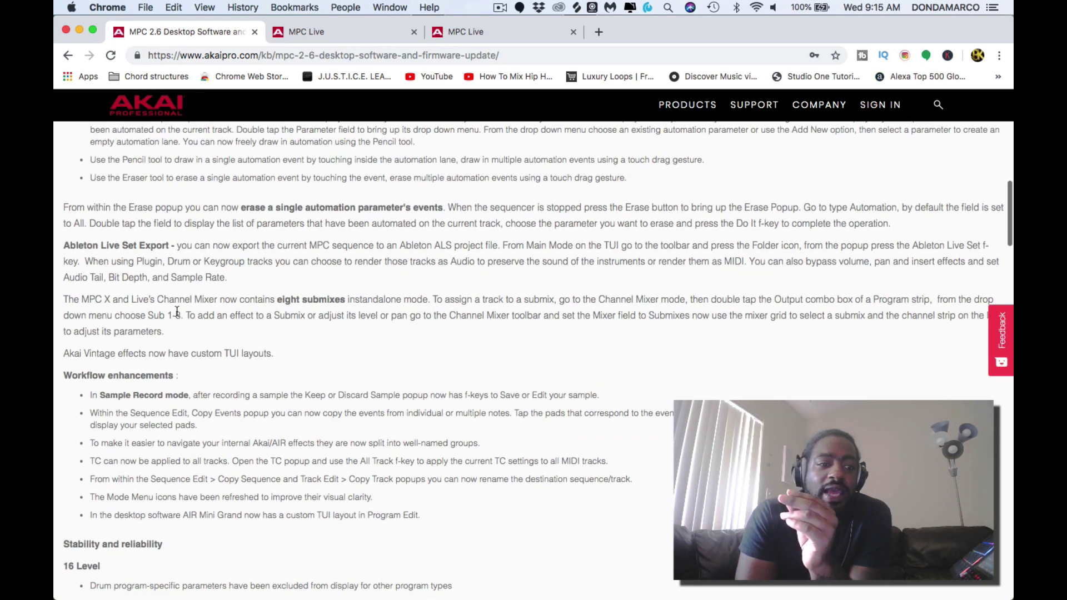
scroll(175, 311, down, 1)
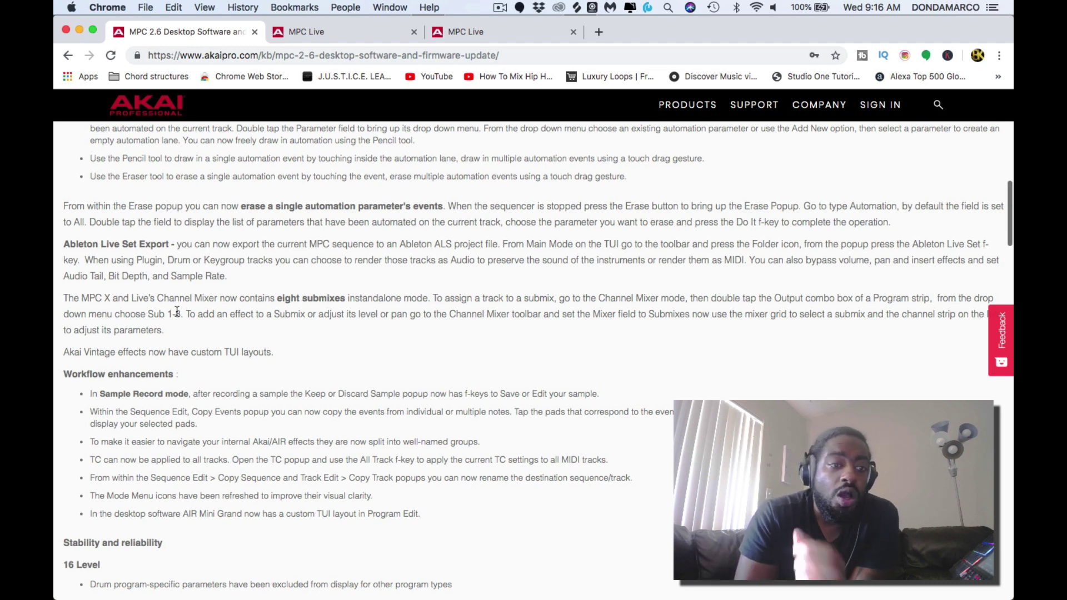
scroll(177, 312, down, 4)
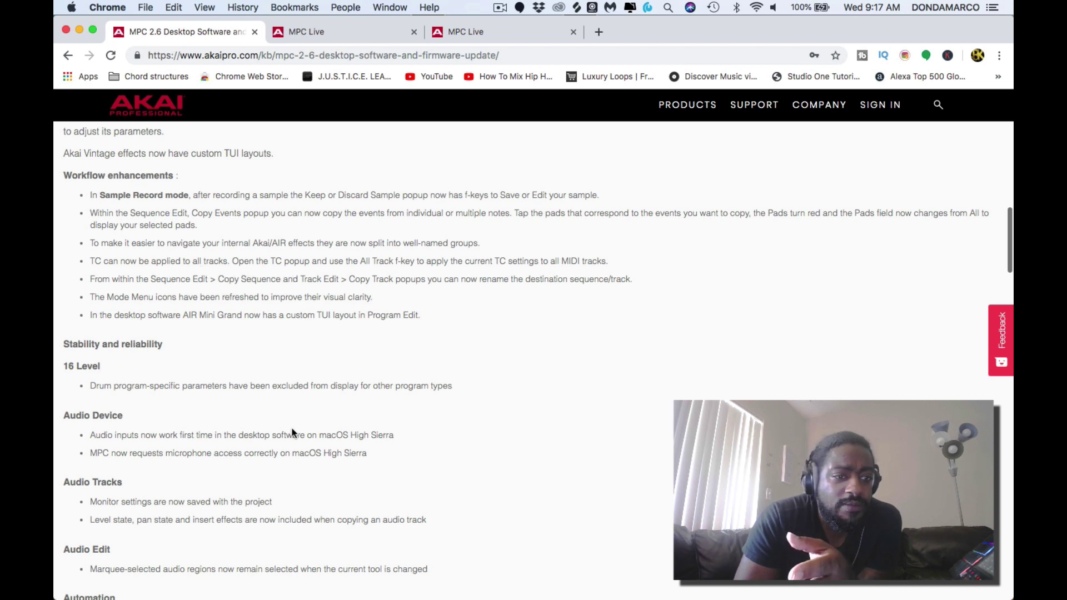
scroll(293, 430, down, 2)
scroll(292, 428, down, 1)
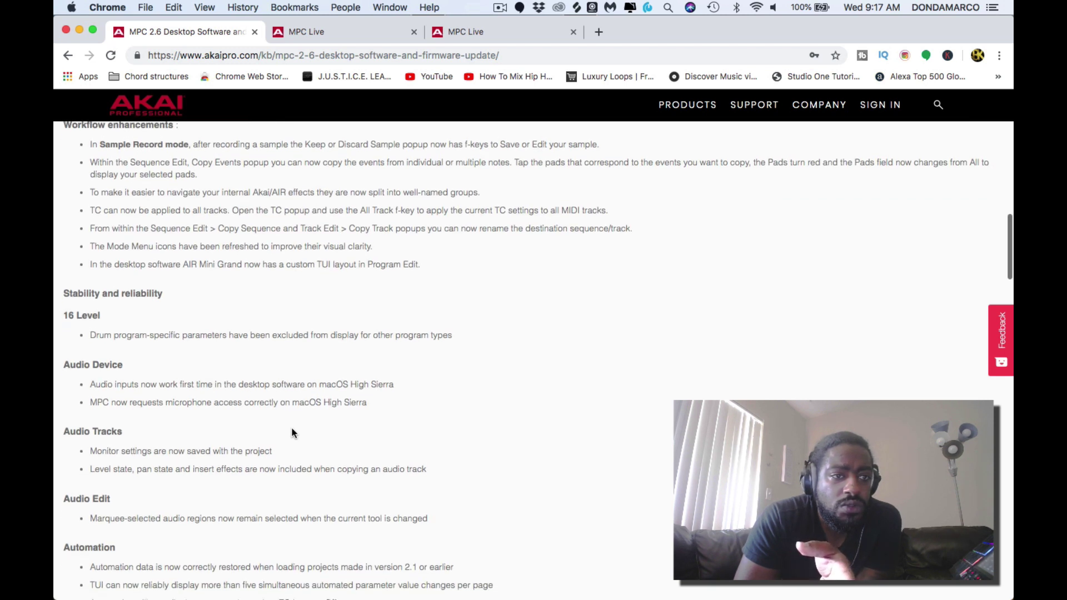
scroll(292, 429, down, 1)
scroll(292, 429, down, 5)
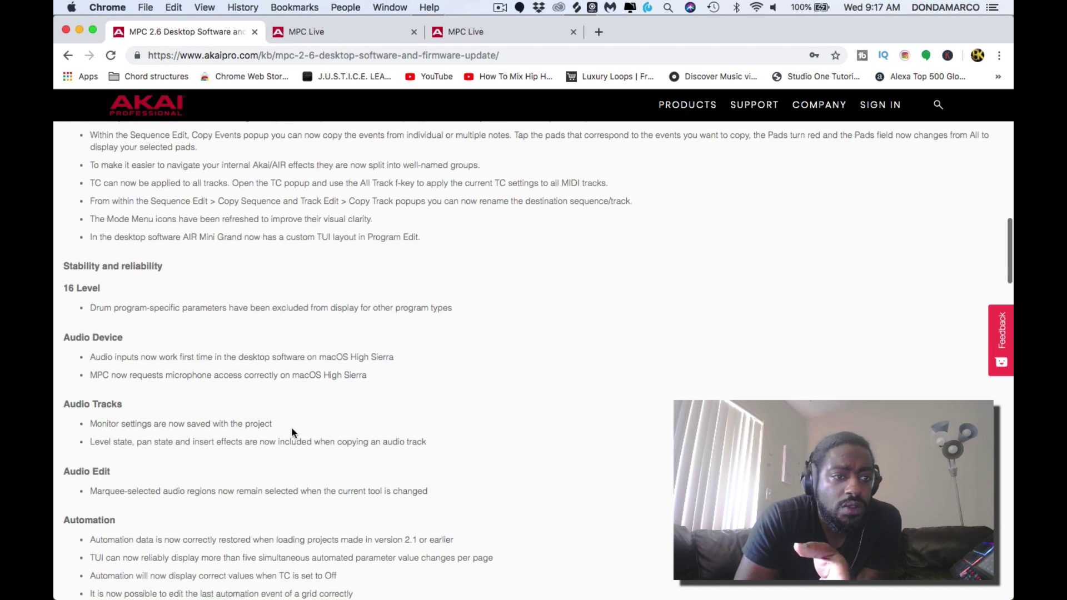
scroll(292, 431, up, 4)
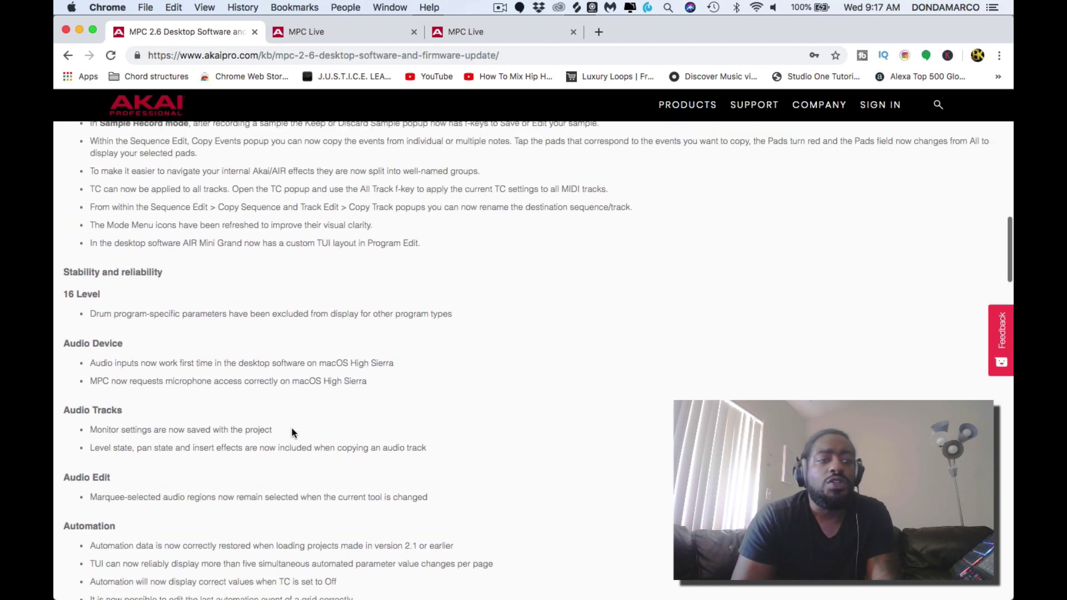
Step: Switch to the MPC desktop, show Sequence 02 in Main mode, and open Time Correct at 1/16
key(ctrl+Right)
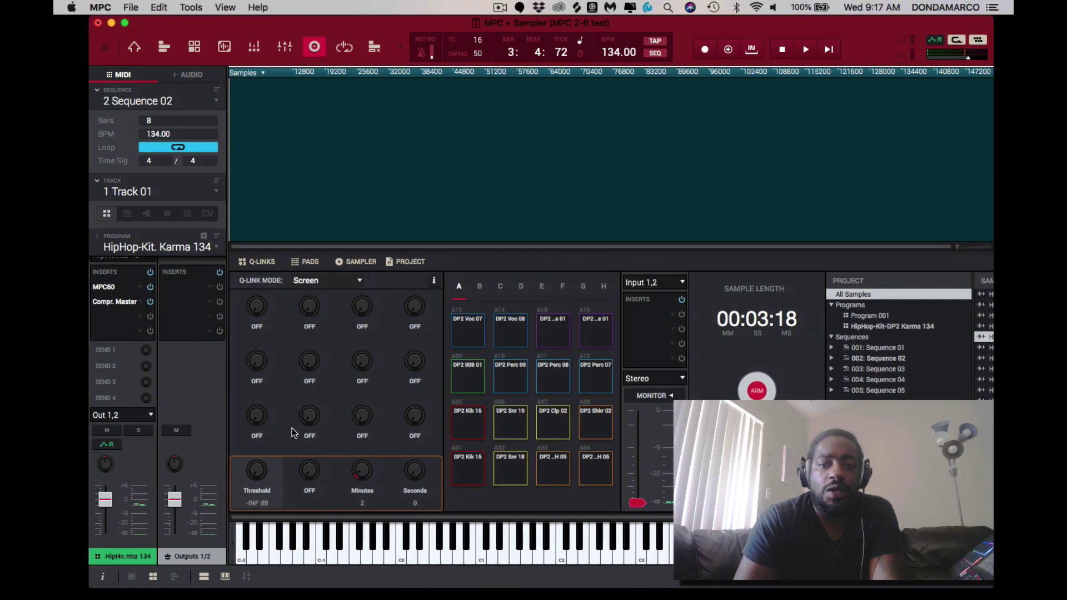
key(super+shift+m)
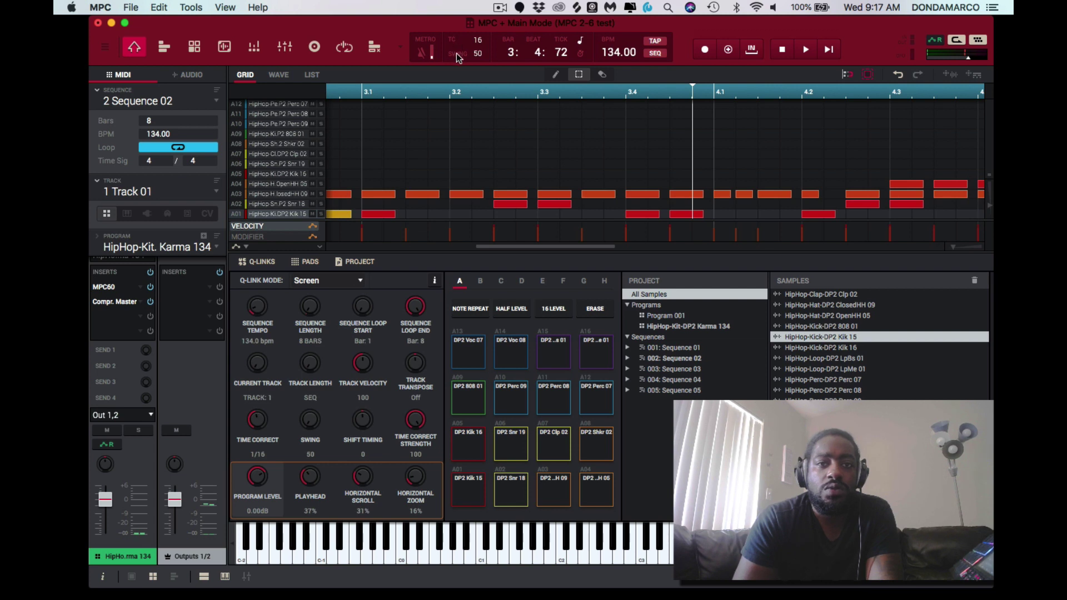
click(477, 42)
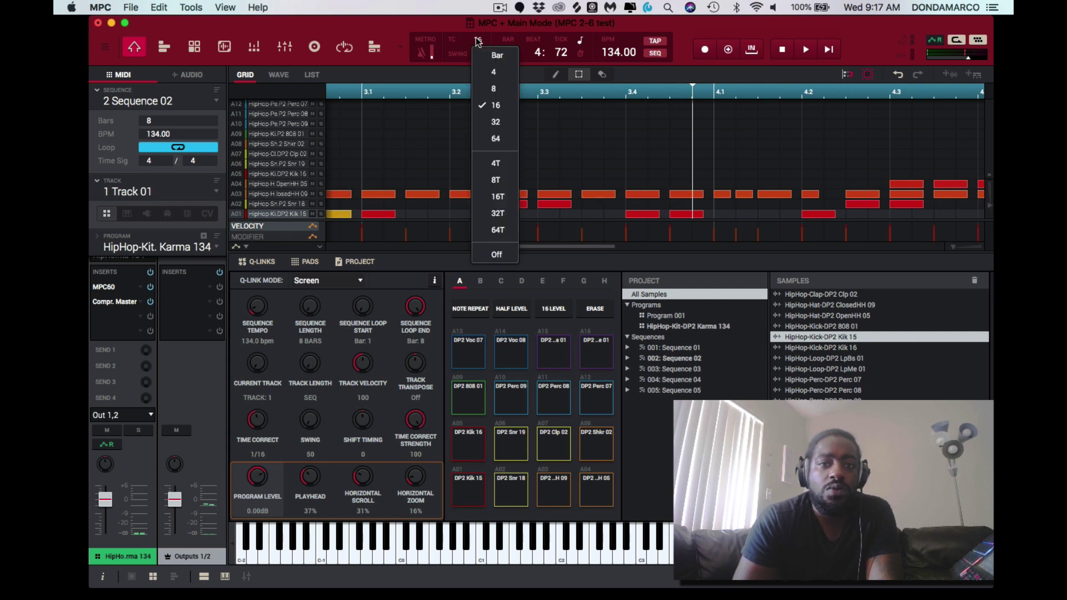
click(478, 42)
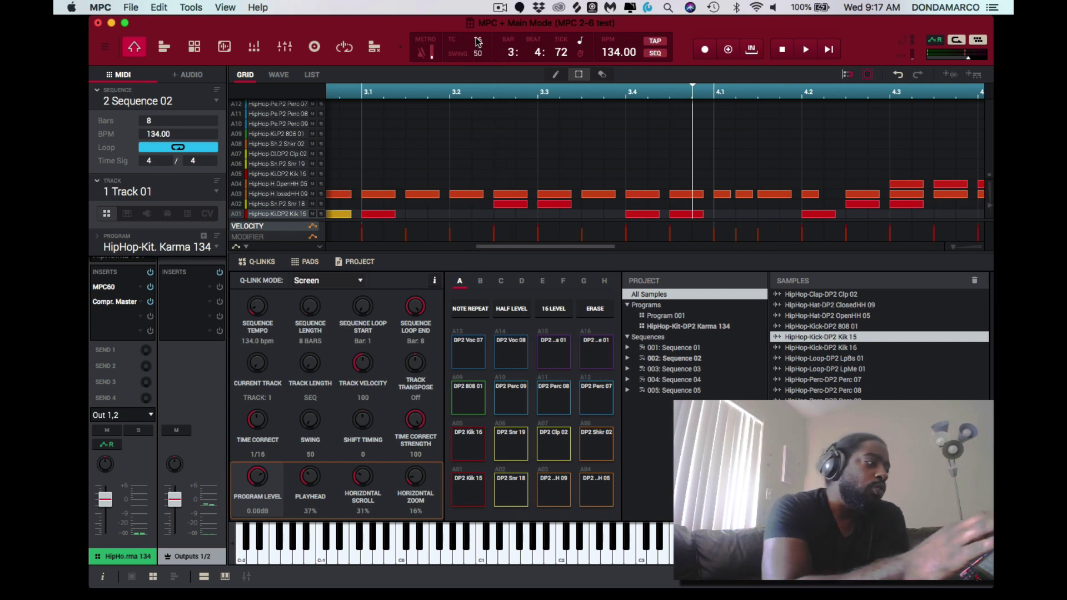
key(super+t)
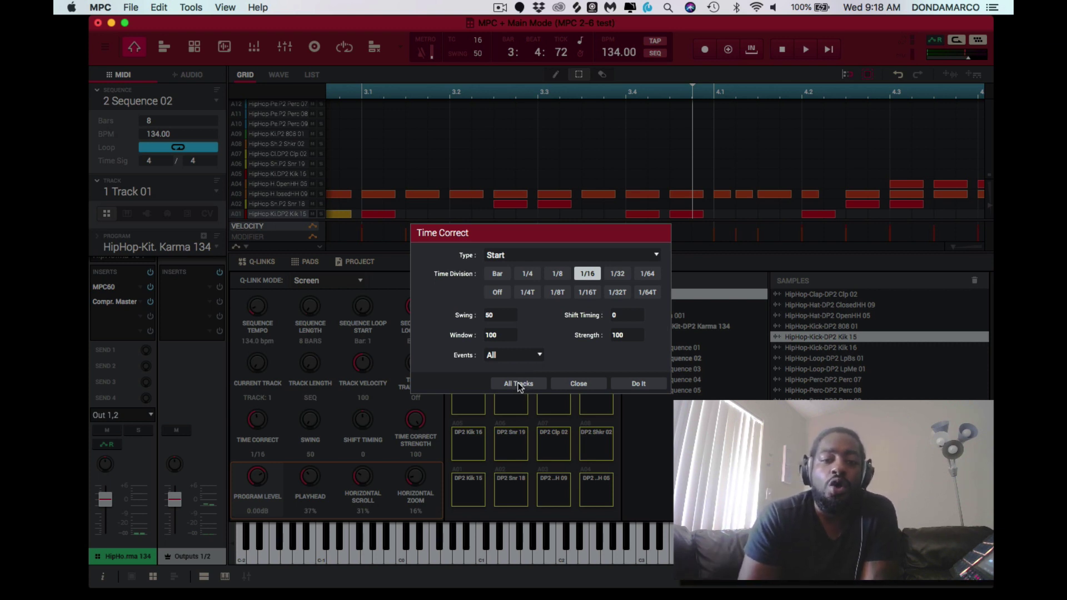
Step: Leave Time Correct's Events set to All and close the dialog without applying correction
click(542, 354)
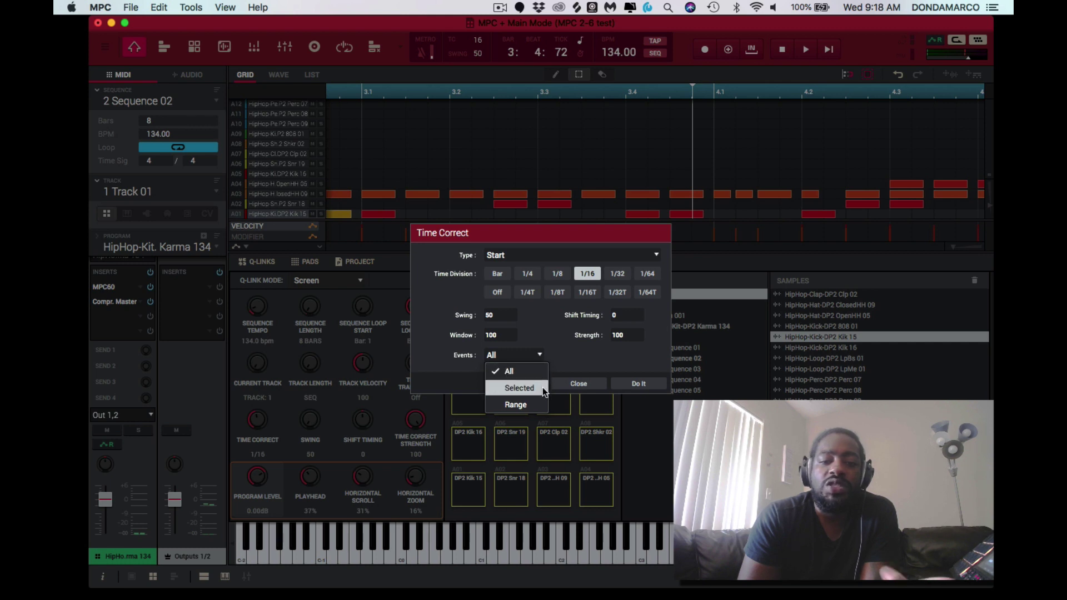
click(568, 355)
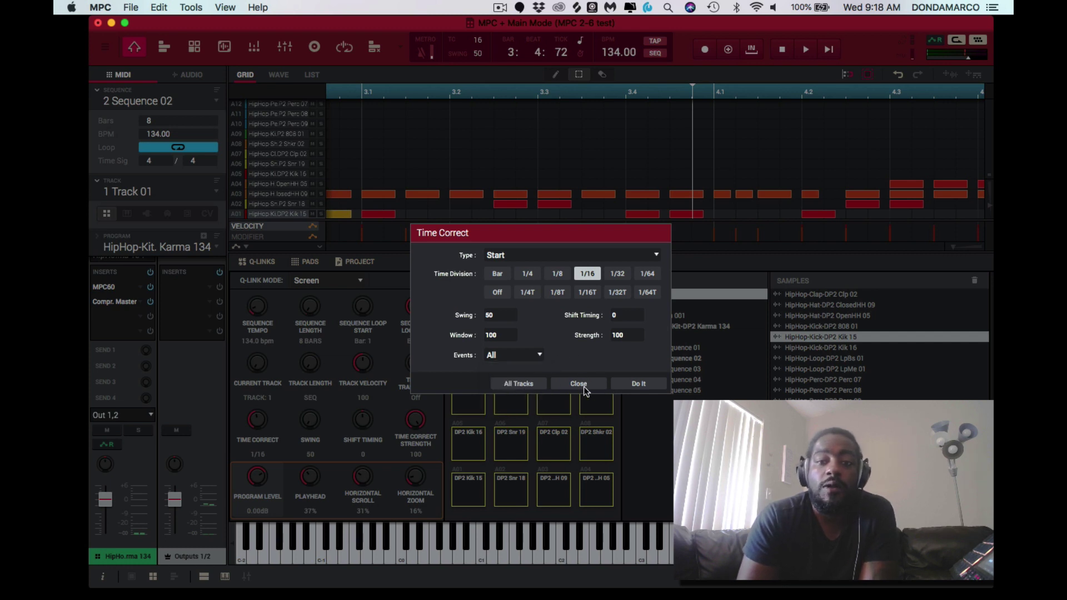
click(579, 384)
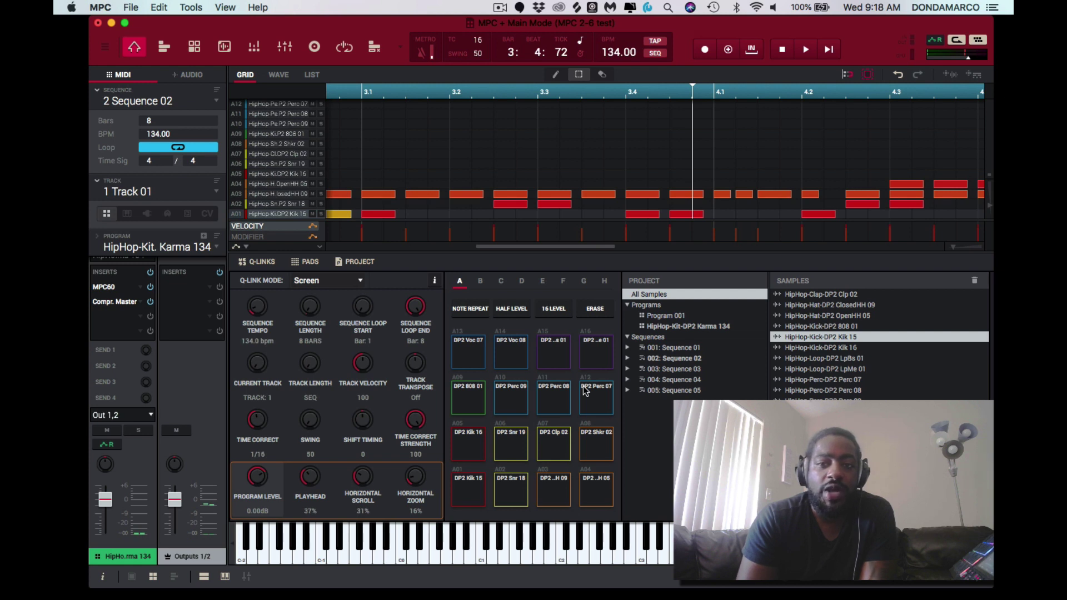
Step: Play Sequence 02, zoom near bar 3, solo the ClosedHH 09 (A03) row, stop, then select Sequence 03
key(space)
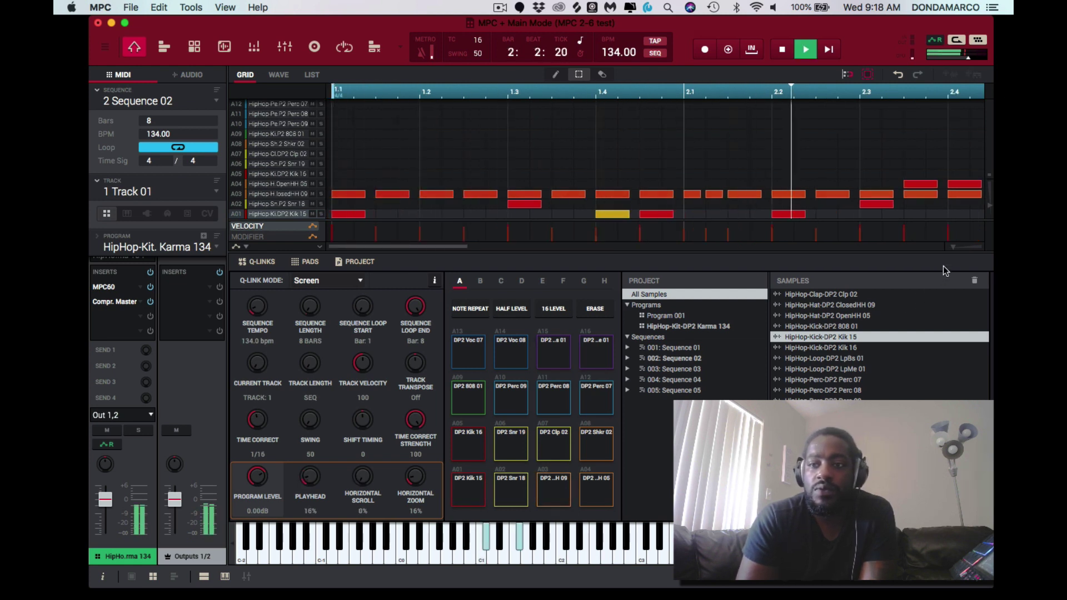
drag(956, 245, 914, 249)
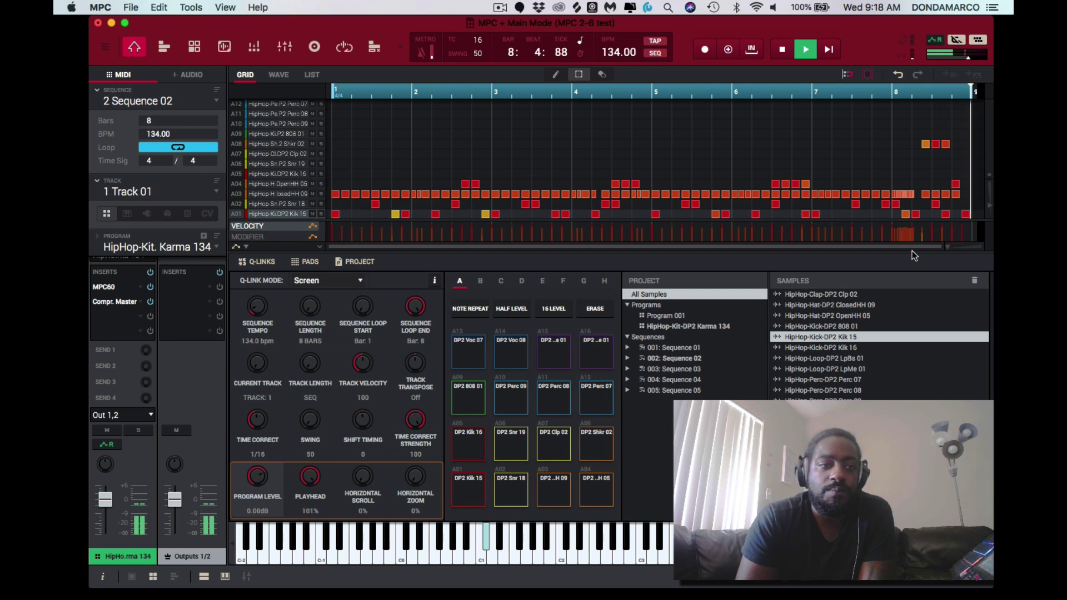
click(736, 194)
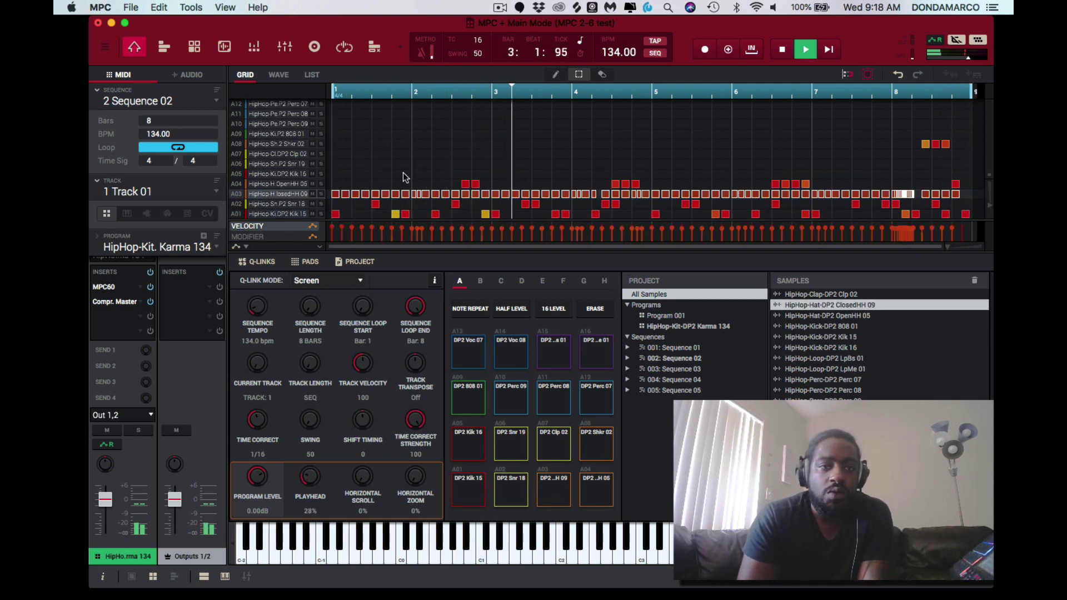
click(321, 194)
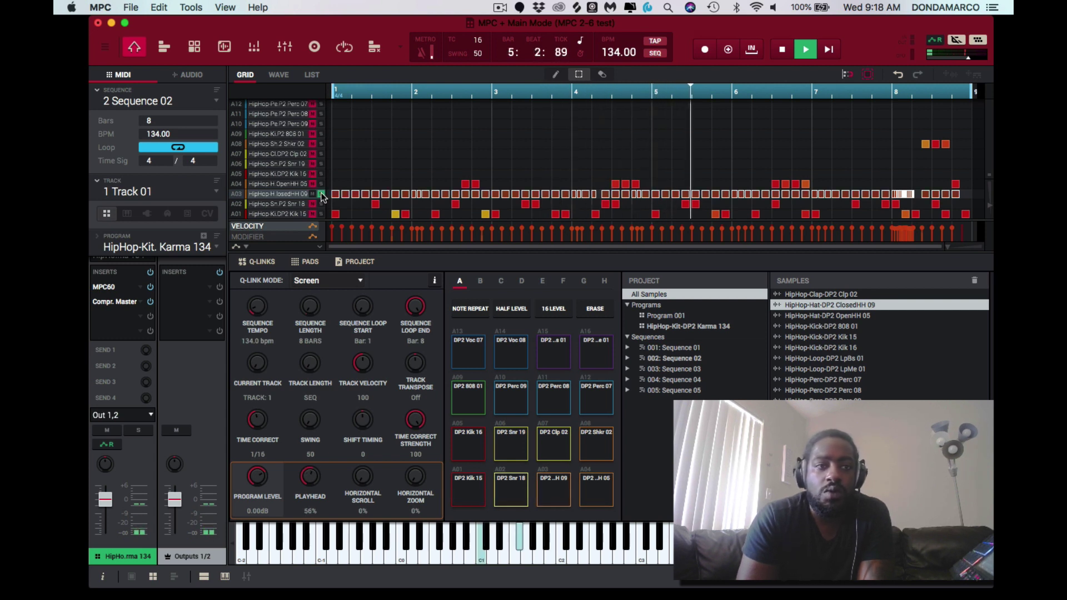
key(space)
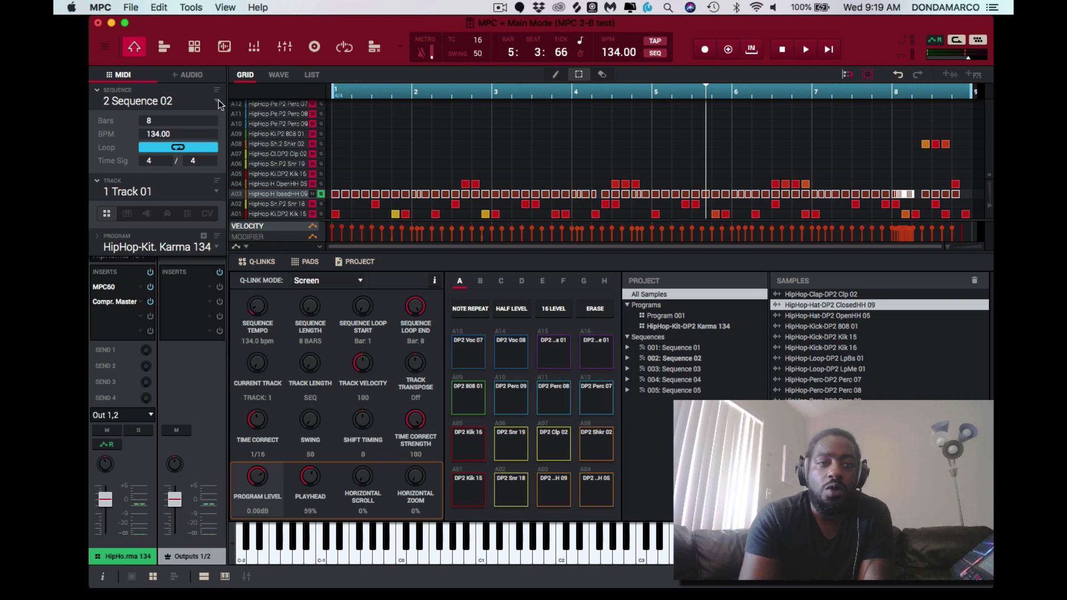
scroll(219, 104, up, 1)
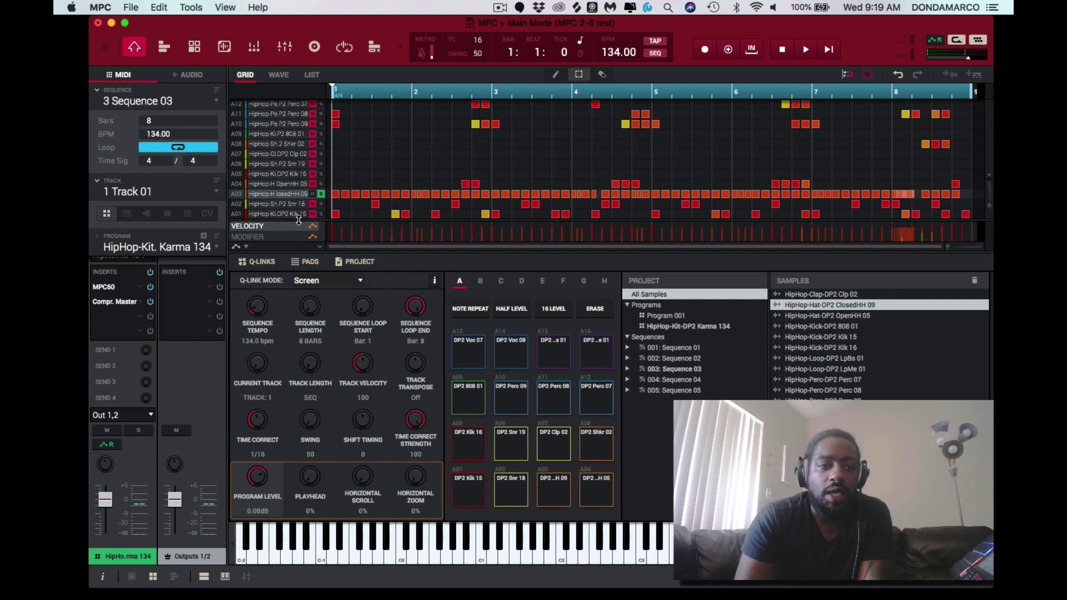
drag(299, 221, 298, 163)
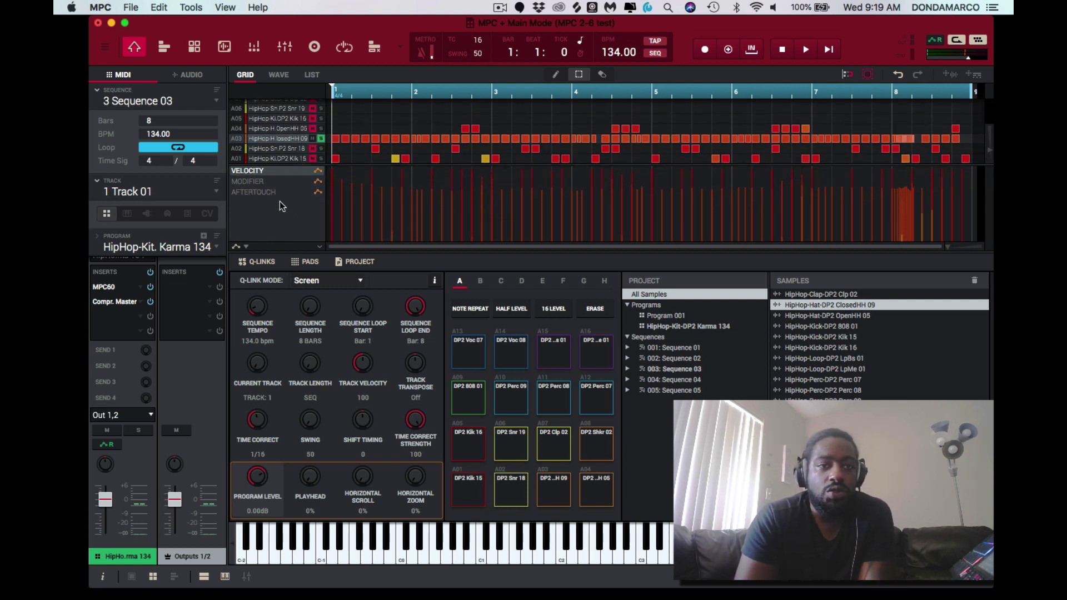
click(245, 247)
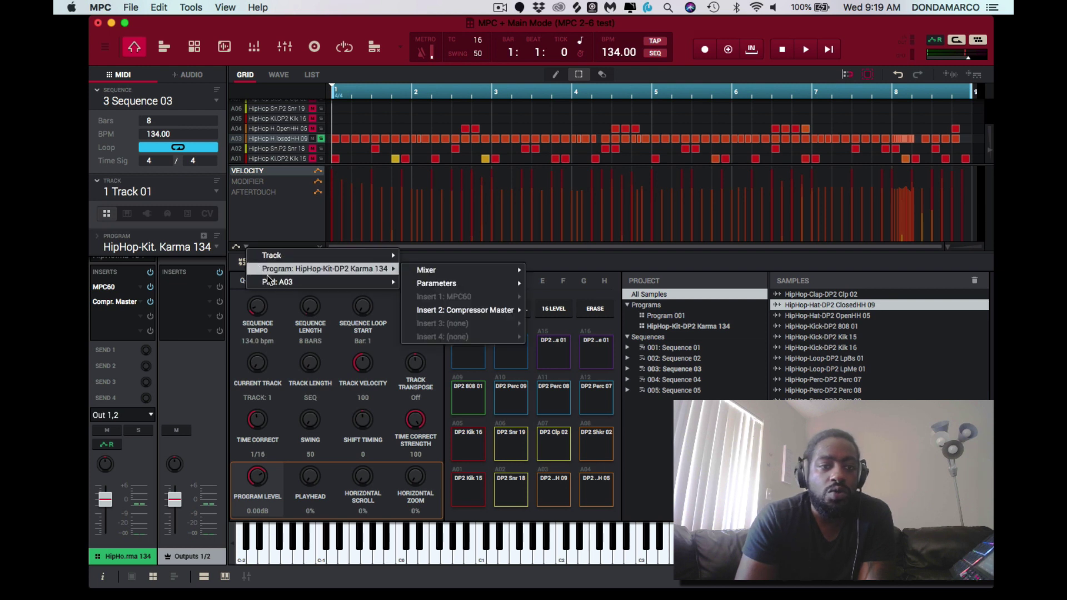
mouse_move(280, 284)
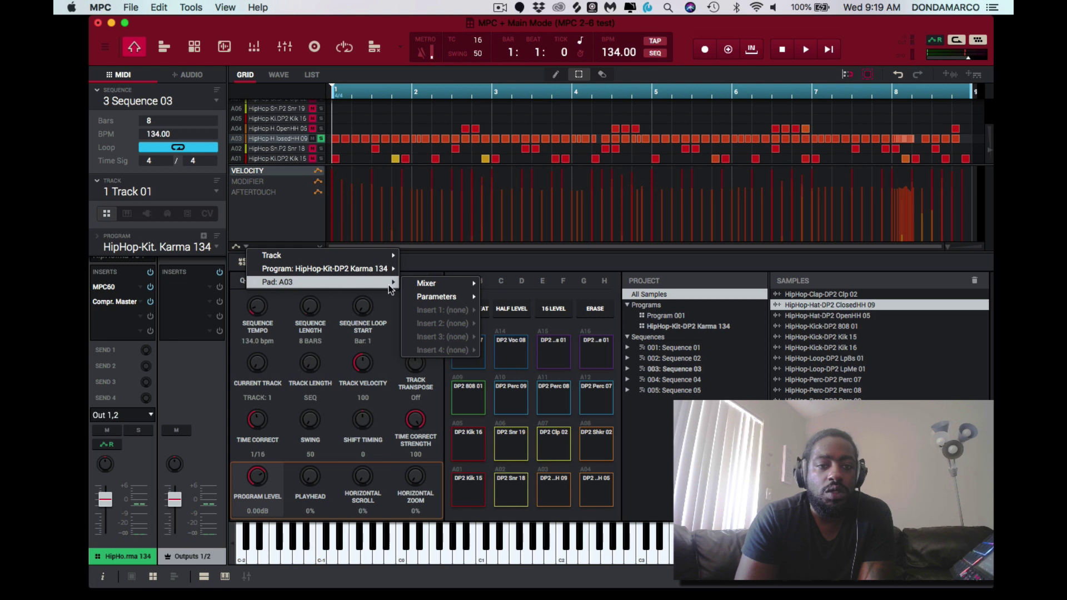
mouse_move(441, 303)
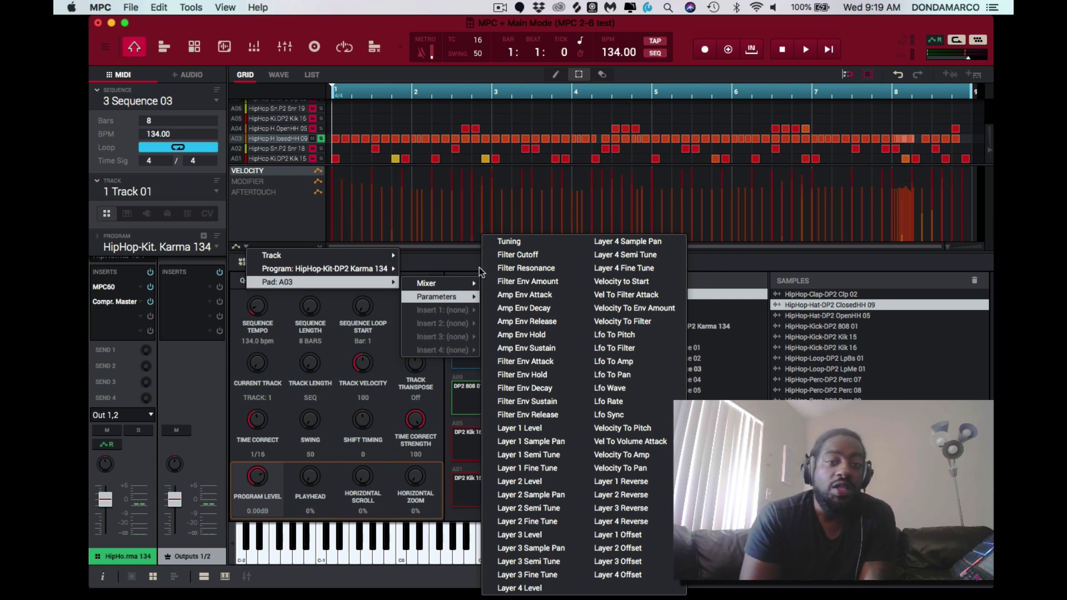
click(306, 228)
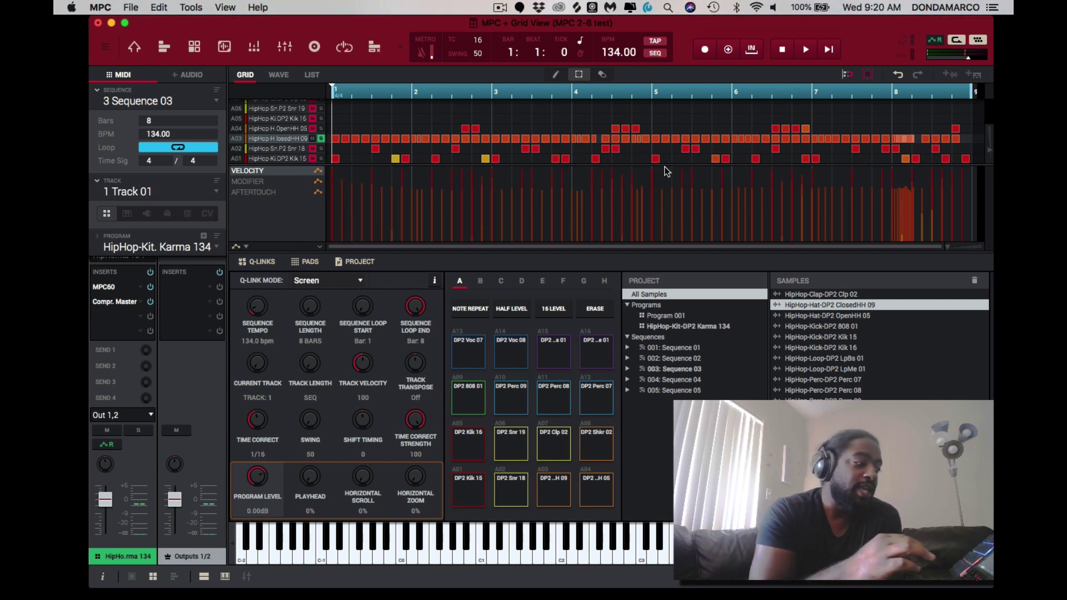
Step: Play Sequence 03, undo its existing tuning automation, and stop playback
key(space)
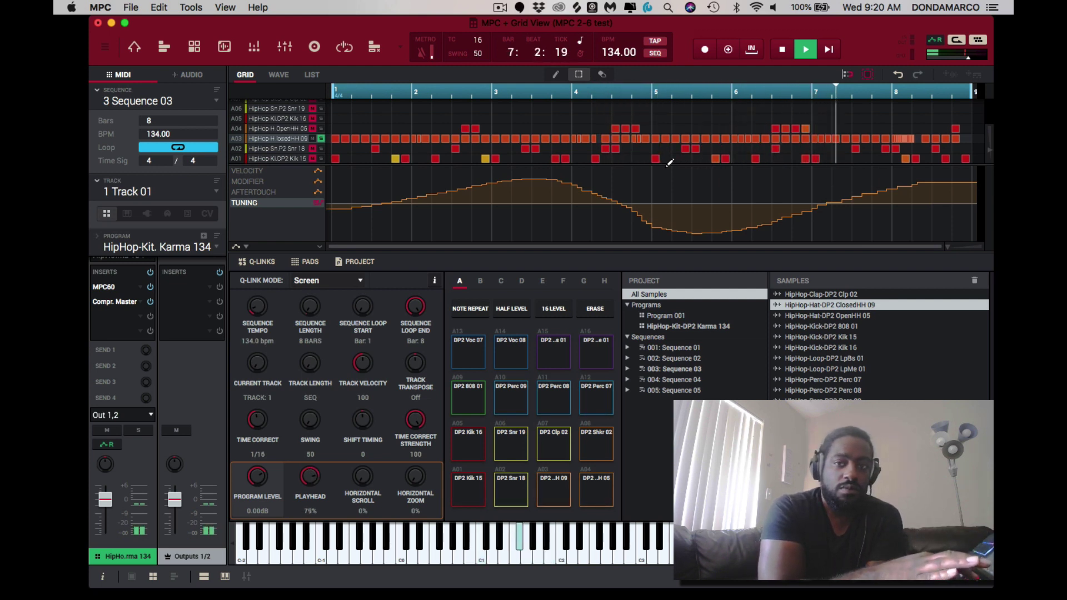
key(super+z)
key(space)
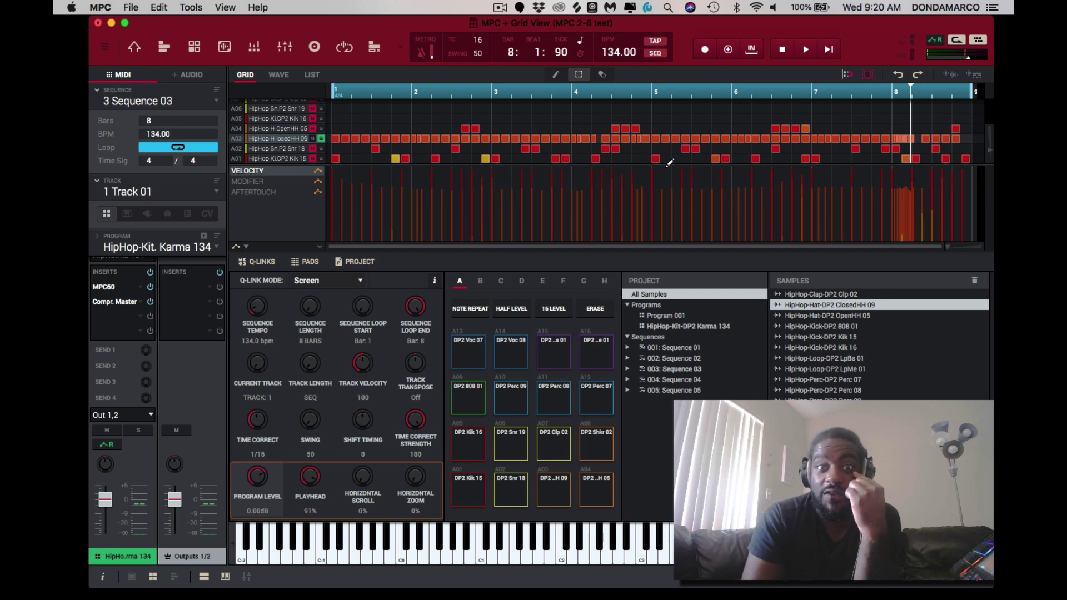
Step: Add a Pad A03 > Parameters > Tuning automation lane beneath the note grid
click(247, 248)
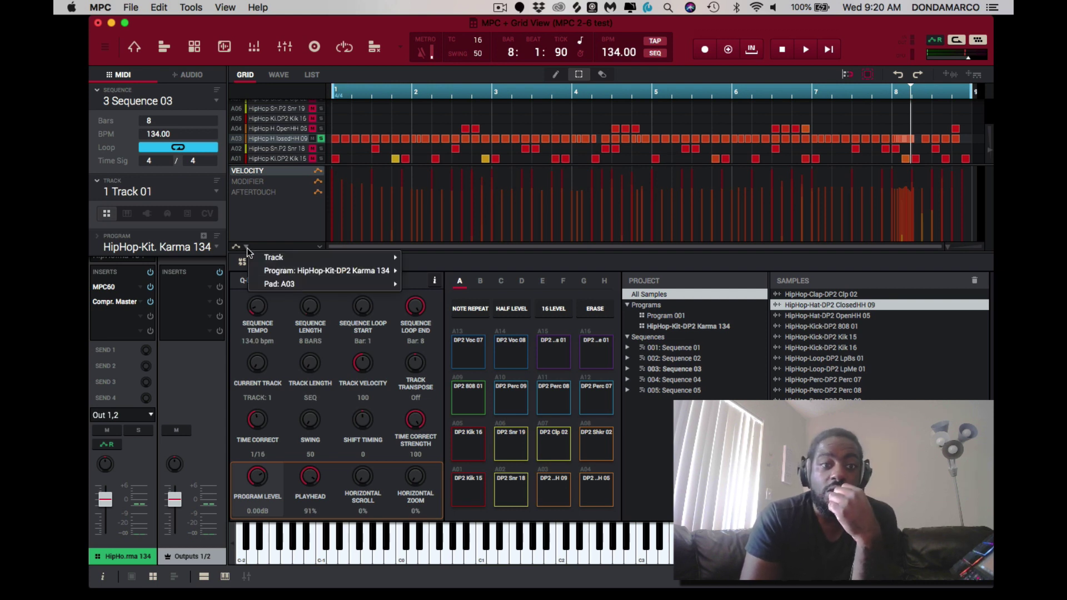
mouse_move(272, 284)
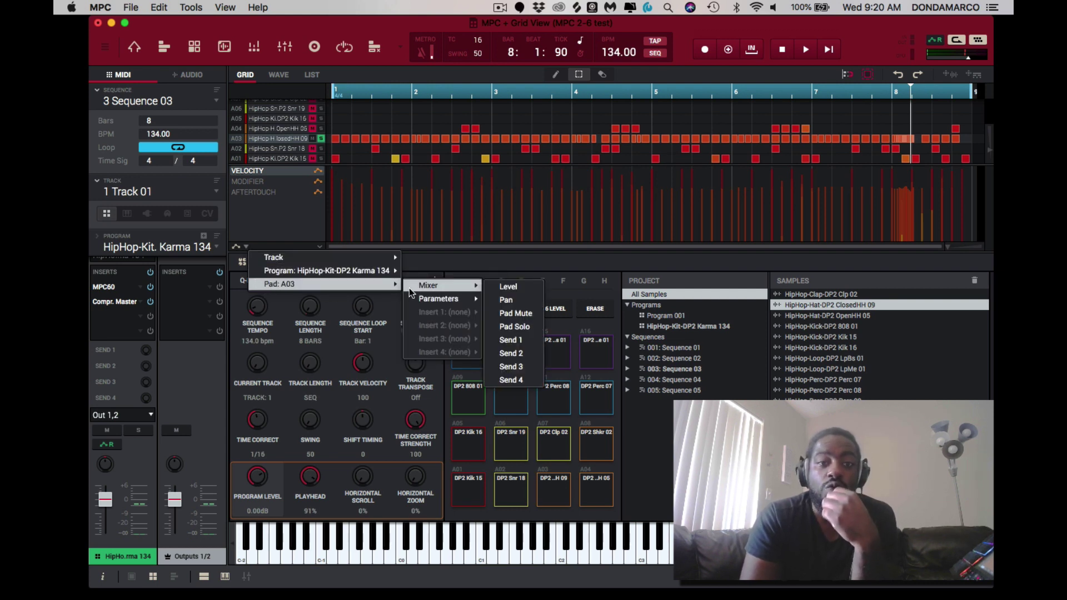
mouse_move(426, 295)
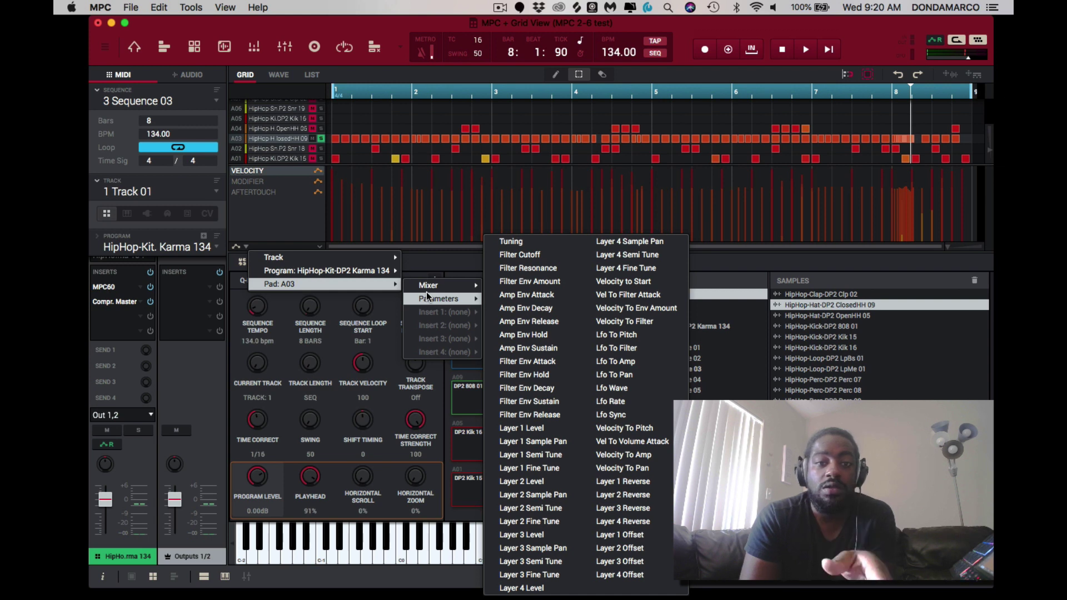
click(509, 242)
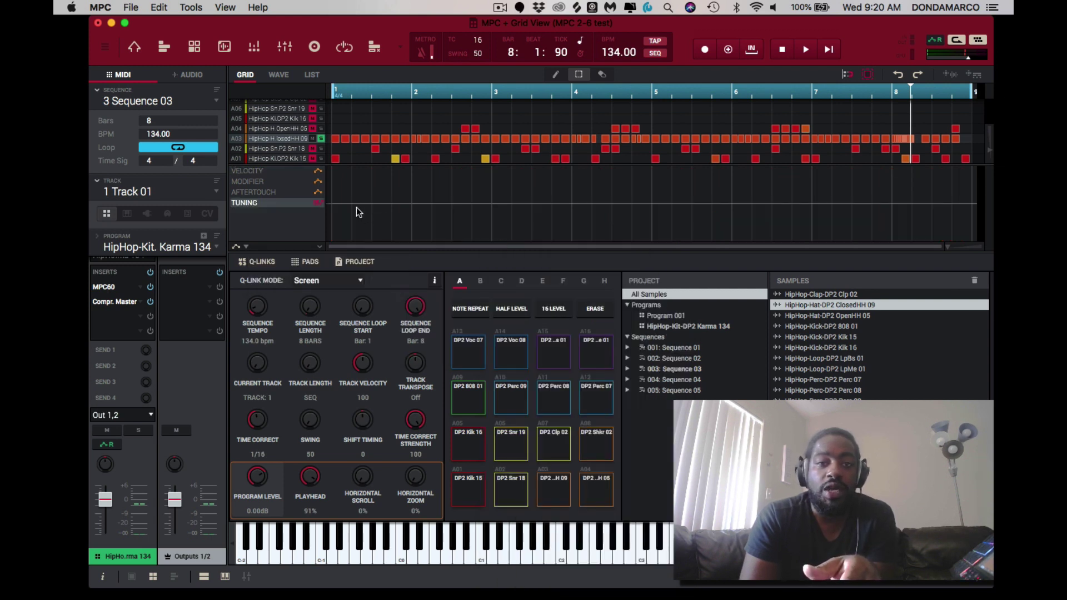
Step: Draw a rising tuning curve at the sequence start with the pencil, then undo it
click(555, 75)
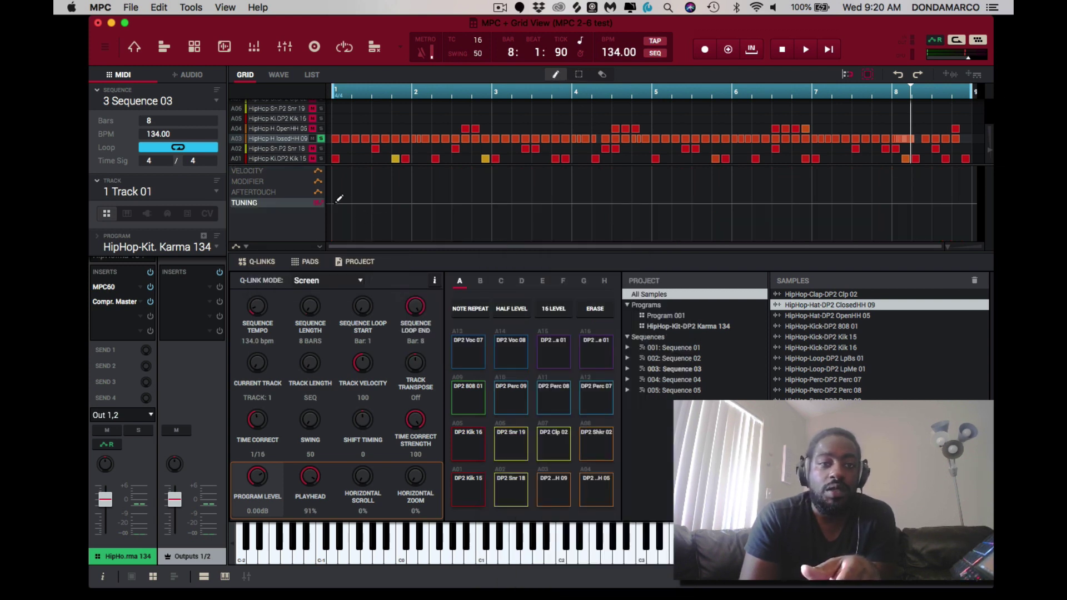
drag(339, 201, 403, 165)
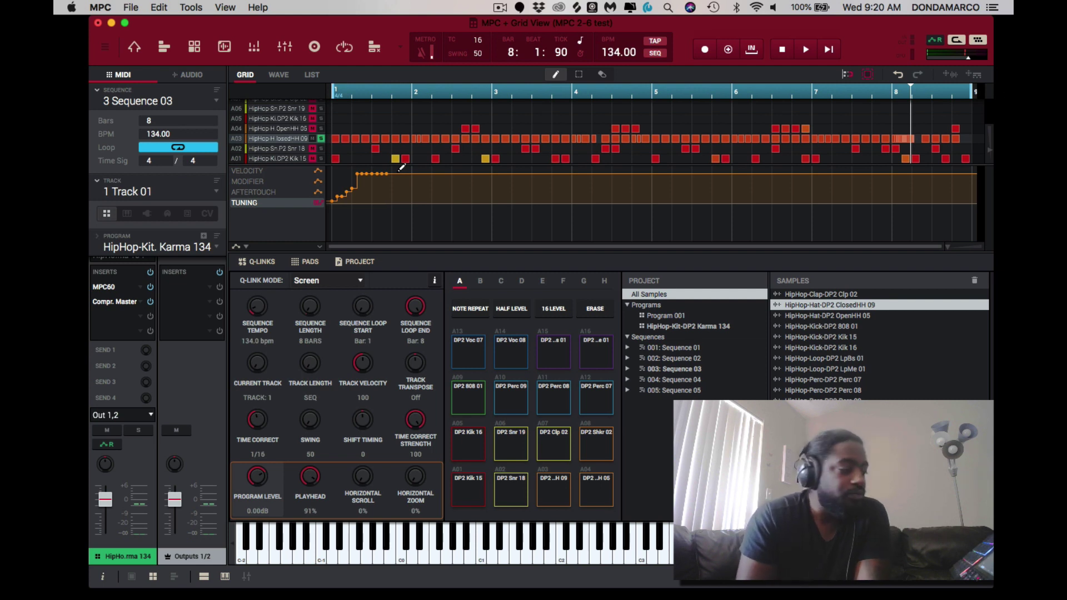
key(super+z)
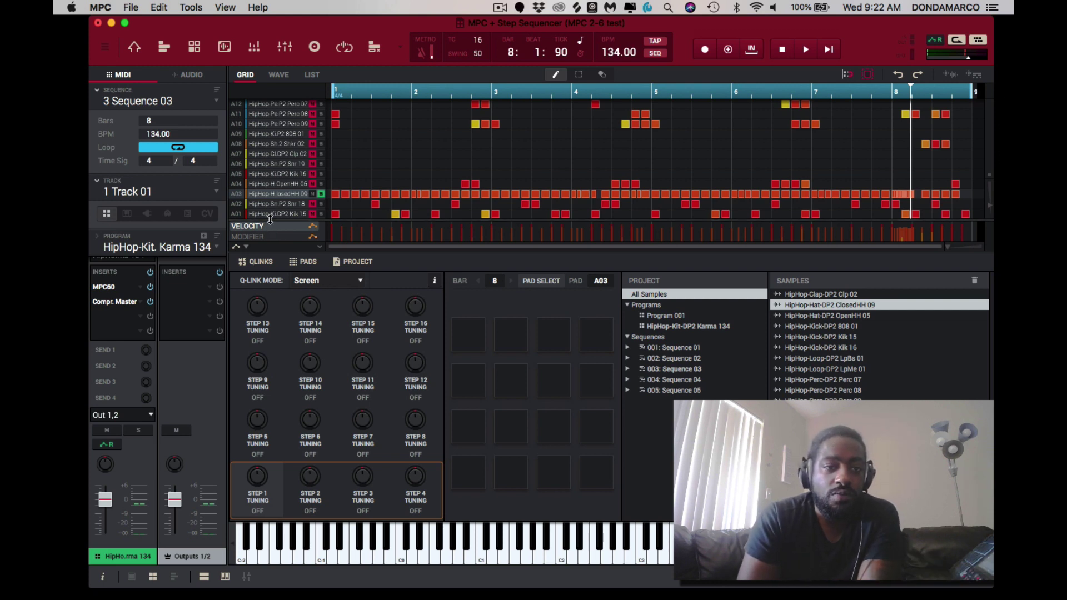
Step: Drag the grid/lane divider upward to make the automation lane area taller
drag(270, 221, 273, 198)
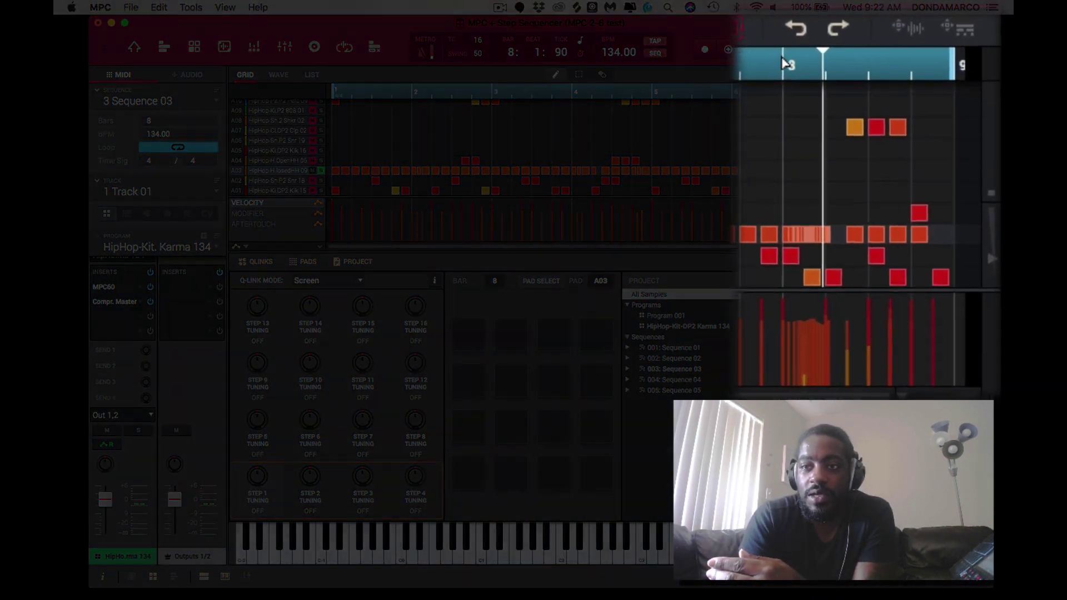
click(852, 62)
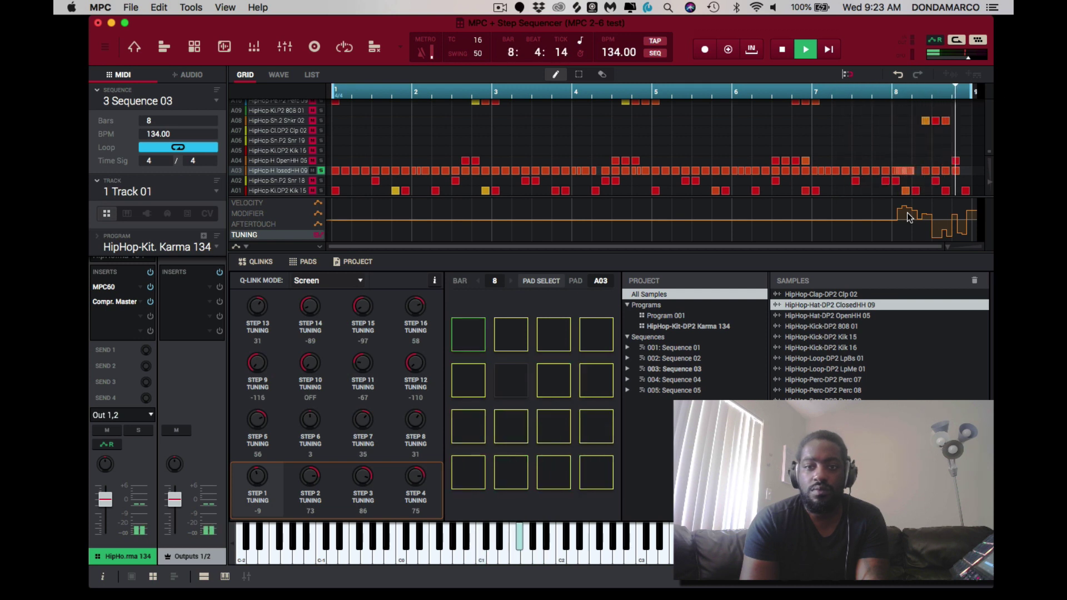
key(space)
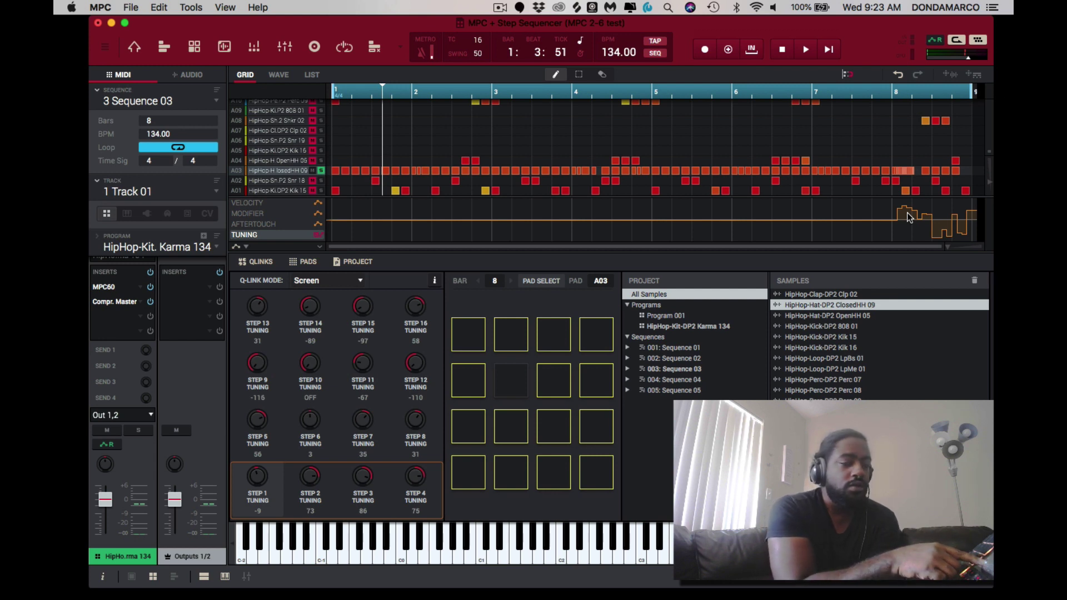
key(super+z)
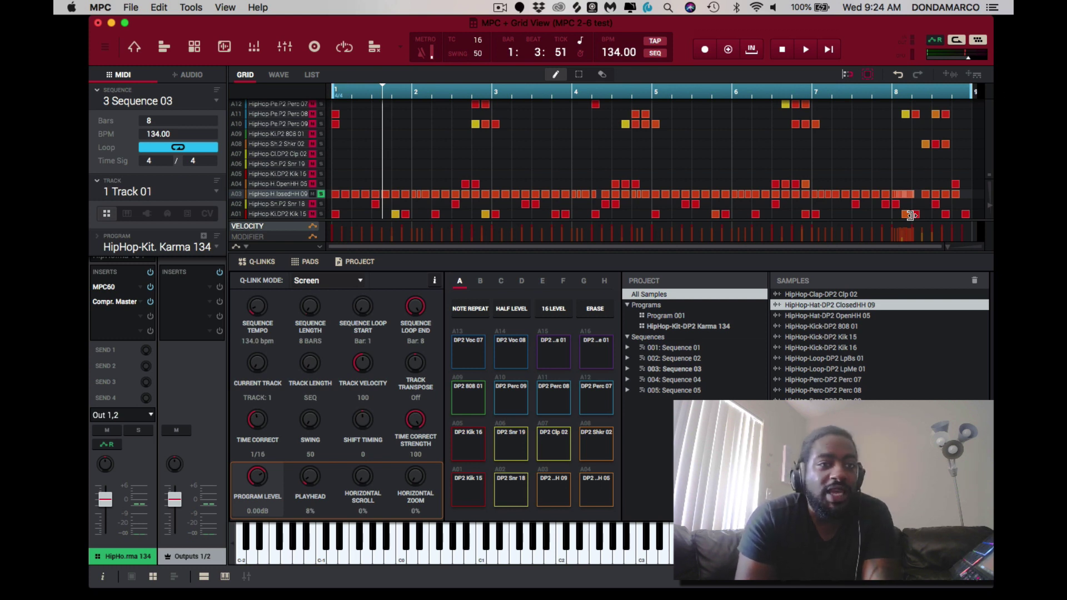
Step: Copy Sequence 03 over unused slot 6, replacing the default sequence name with 'Hook'
key(ctrl+m)
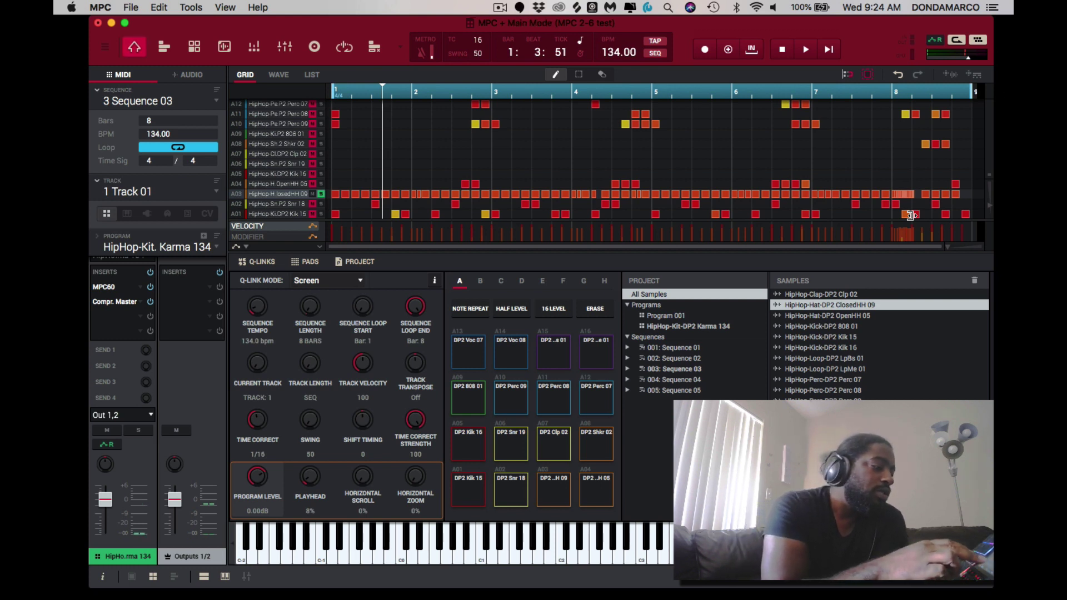
key(ctrl+m)
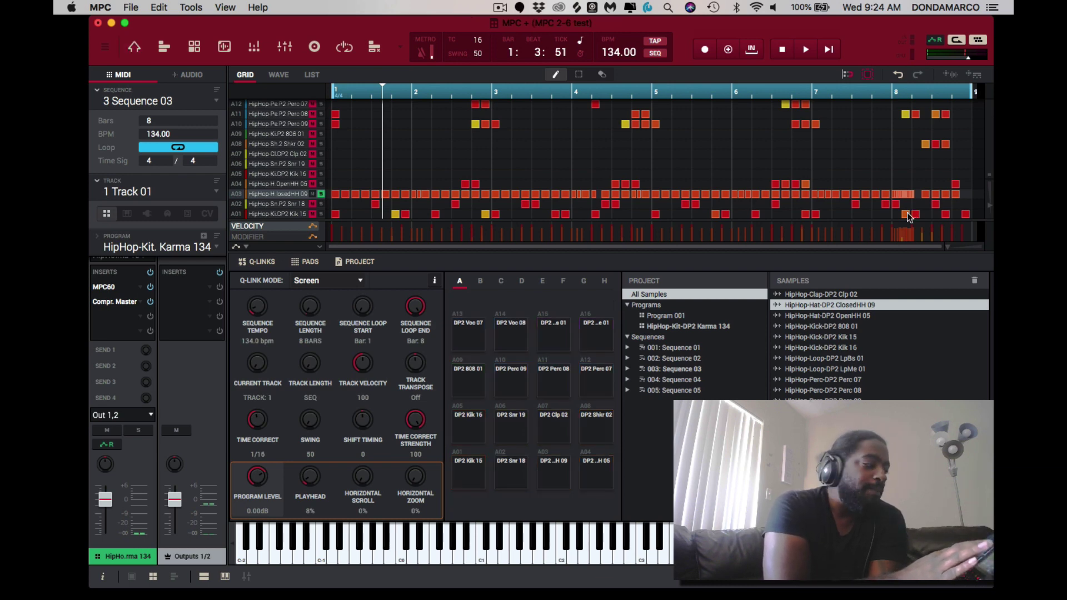
key(ctrl+c)
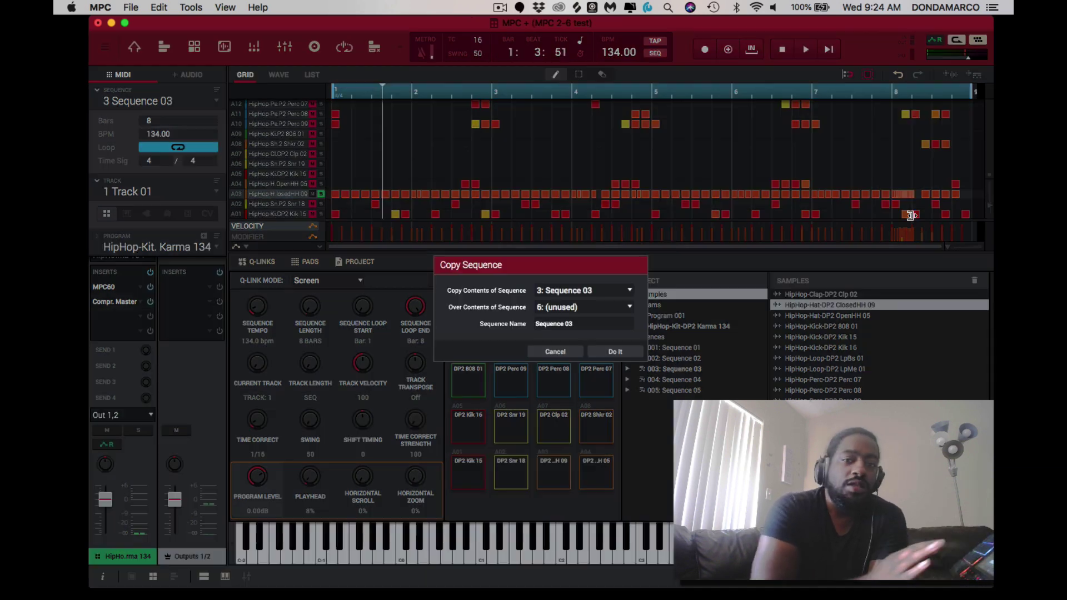
click(575, 326)
click(575, 325)
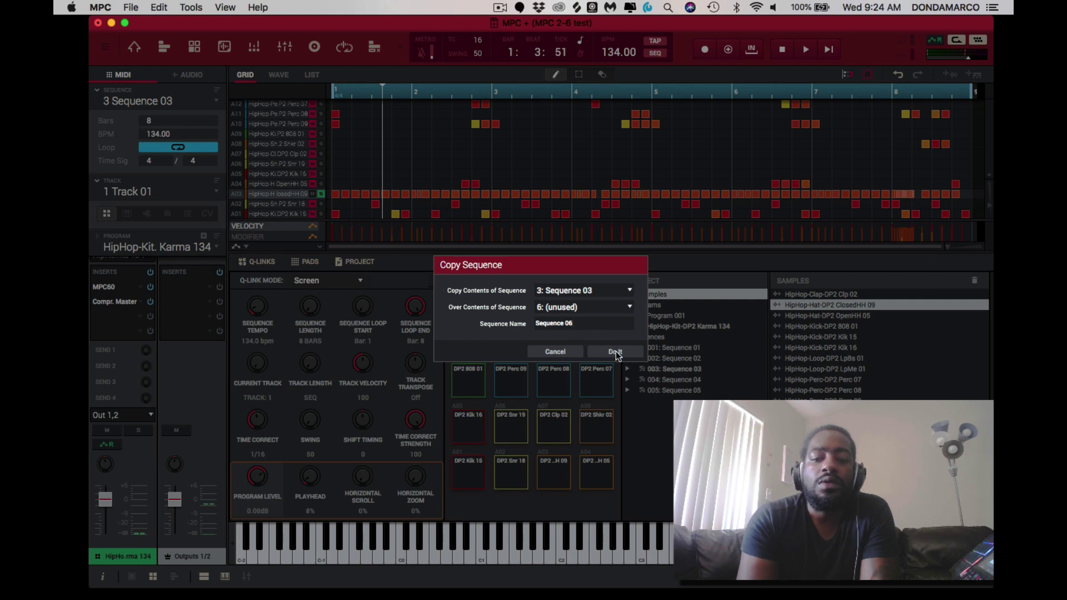
key(BackSpace)
key(BackSpace)
key(BackSpace)
key(BackSpace)
key(BackSpace)
key(BackSpace)
key(BackSpace)
key(BackSpace)
key(BackSpace)
key(BackSpace)
key(BackSpace)
text(Hook)
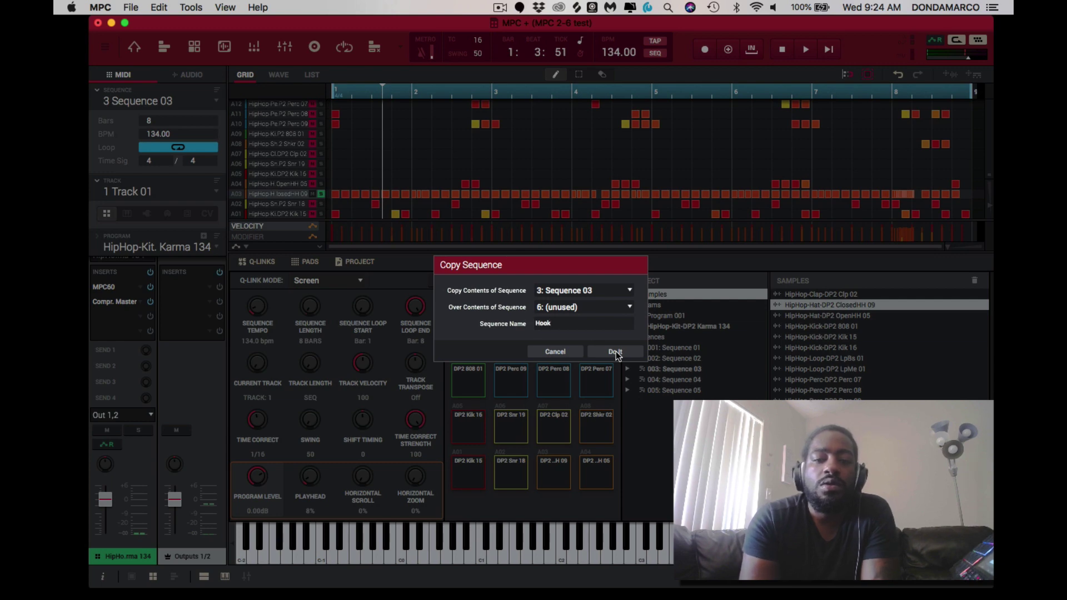
click(616, 351)
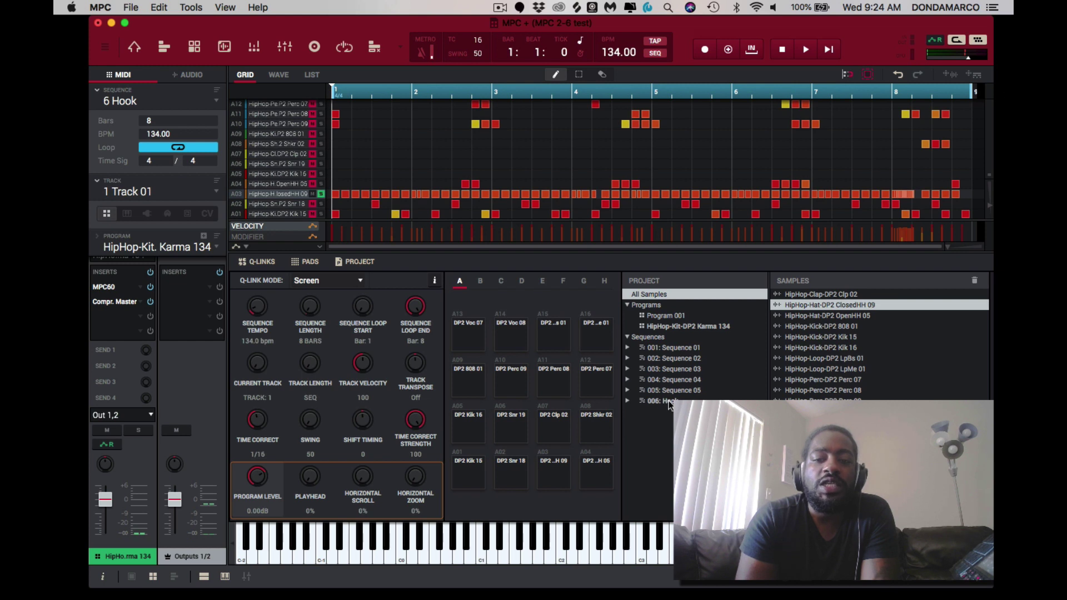
Step: Check the new 6 Hook sequence, then undo the copy to restore empty Sequence 06
click(217, 101)
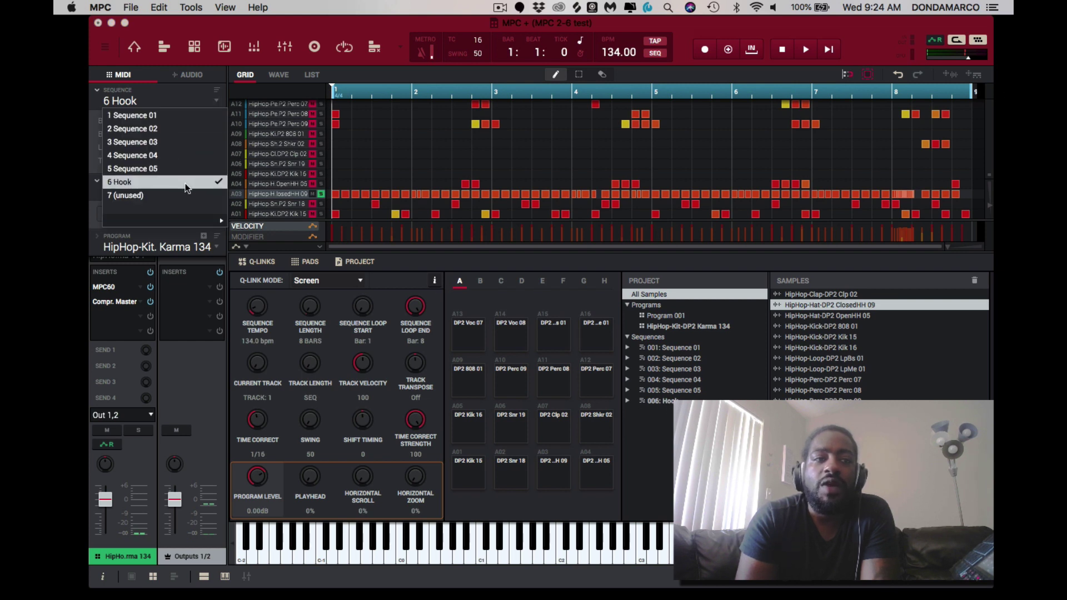
click(216, 101)
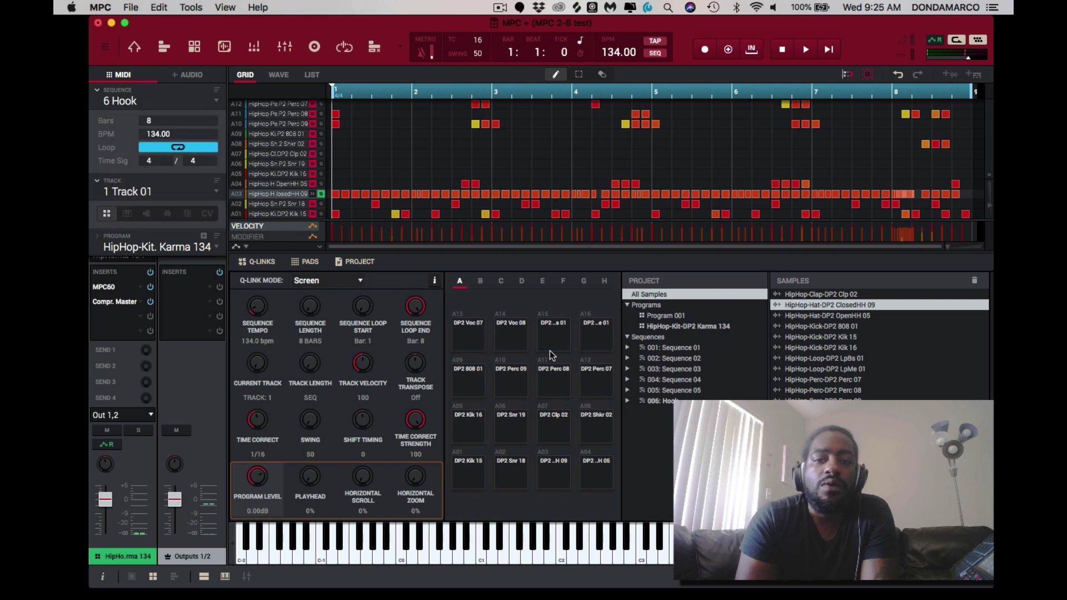
click(659, 398)
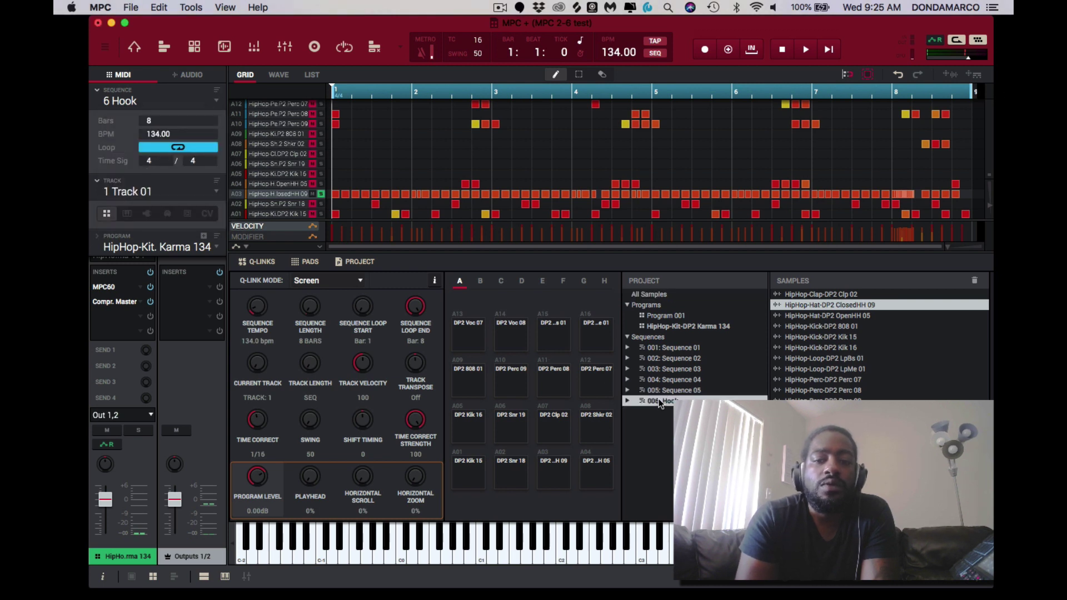
right_click(131, 102)
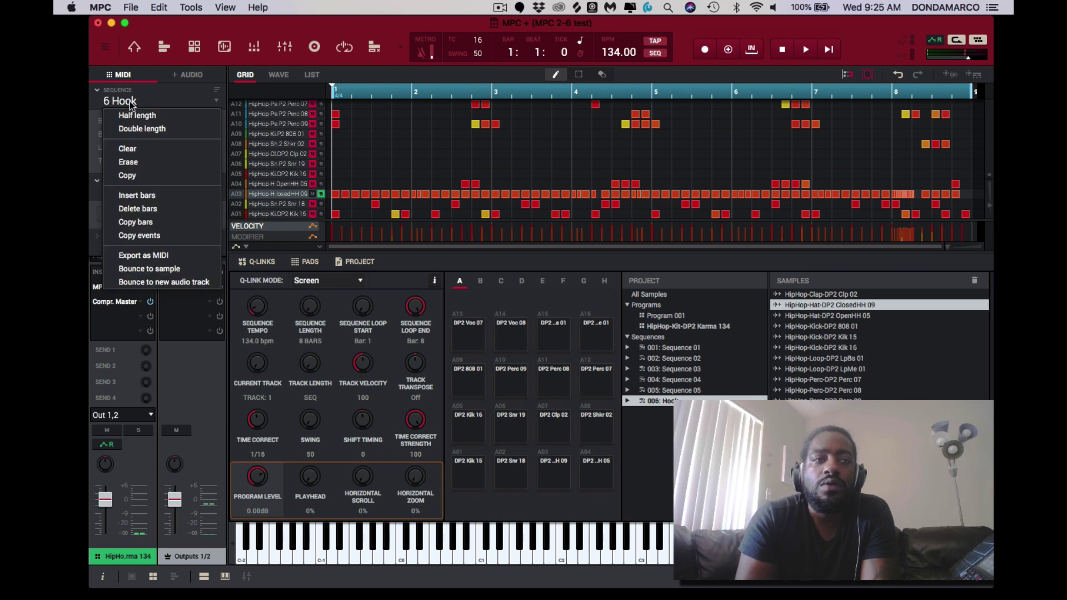
click(366, 28)
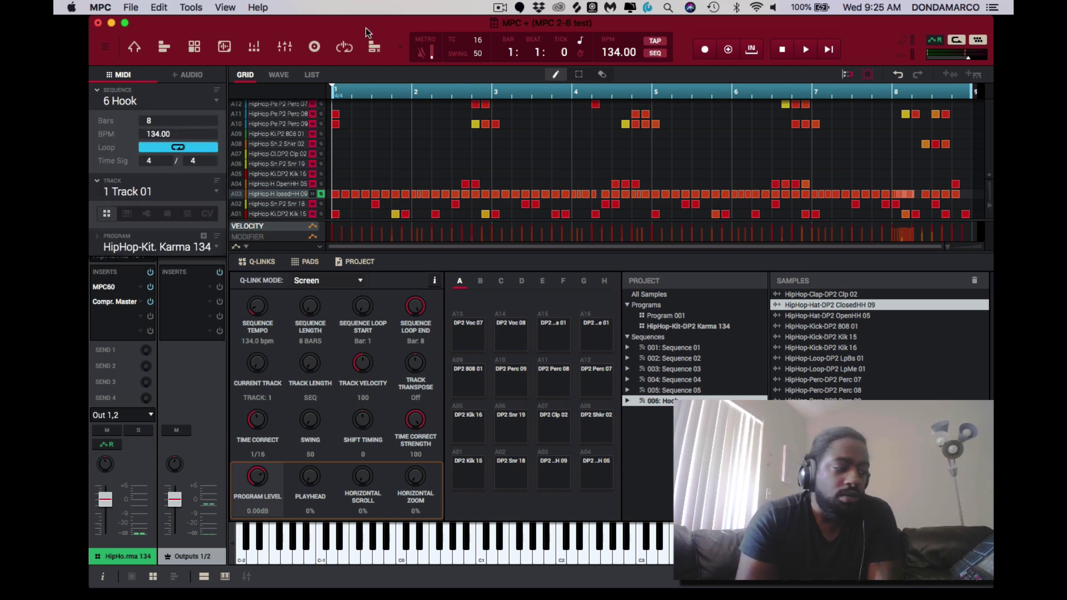
key(super+z)
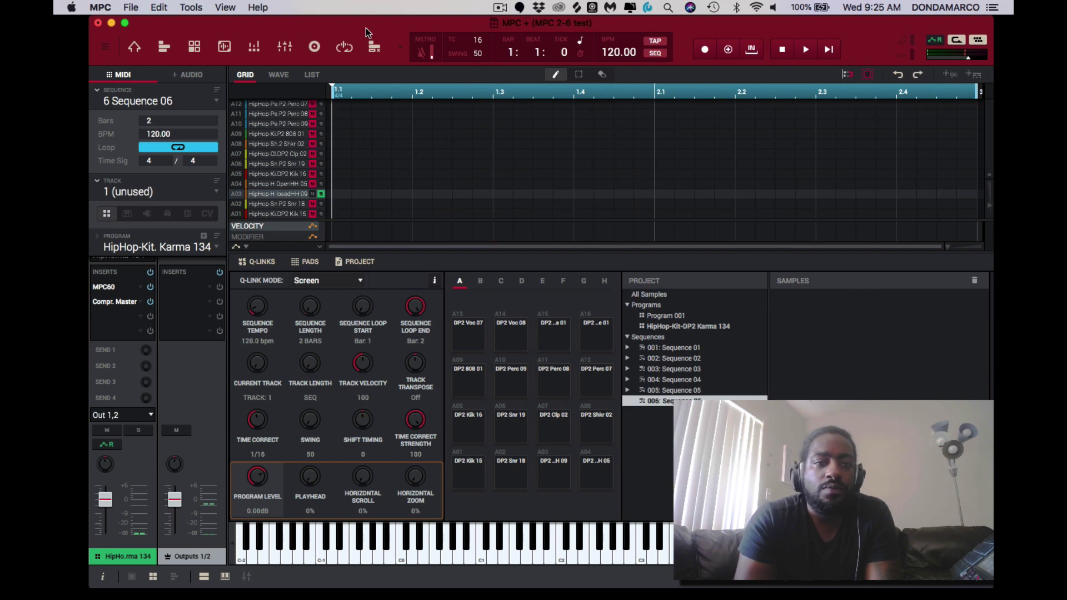
Step: In the Step Sequencer, switch to Sequence 01 and then Sequence 03, and return to Main mode
key(ctrl+e)
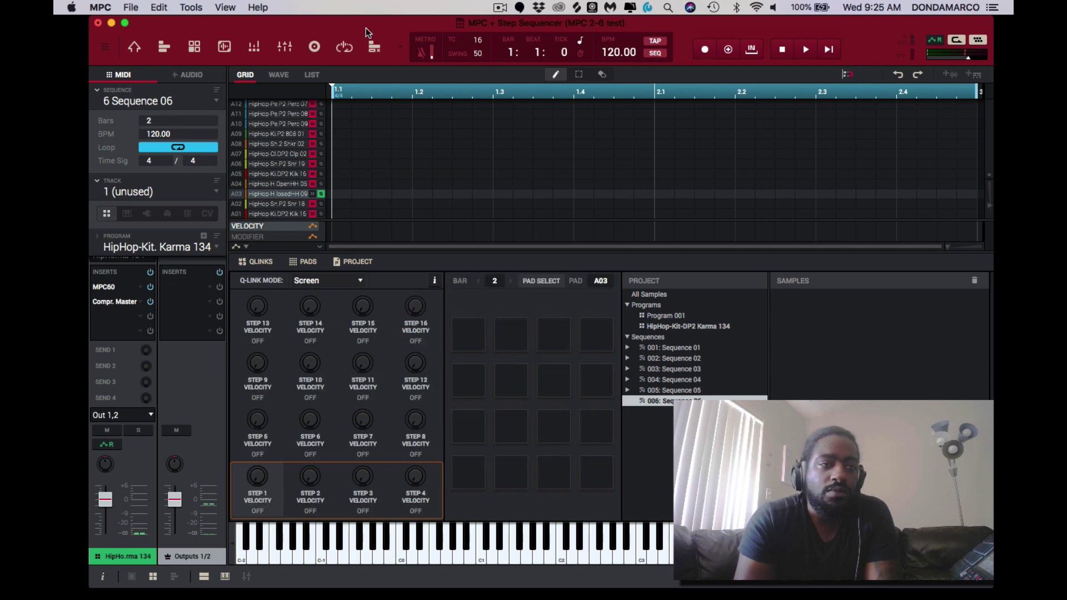
click(217, 104)
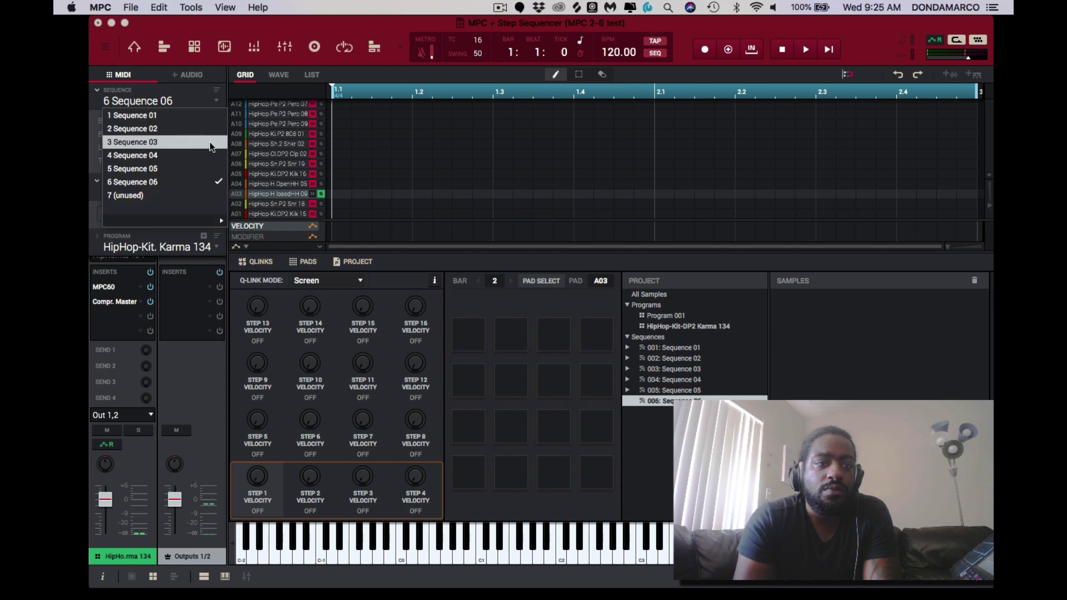
click(210, 115)
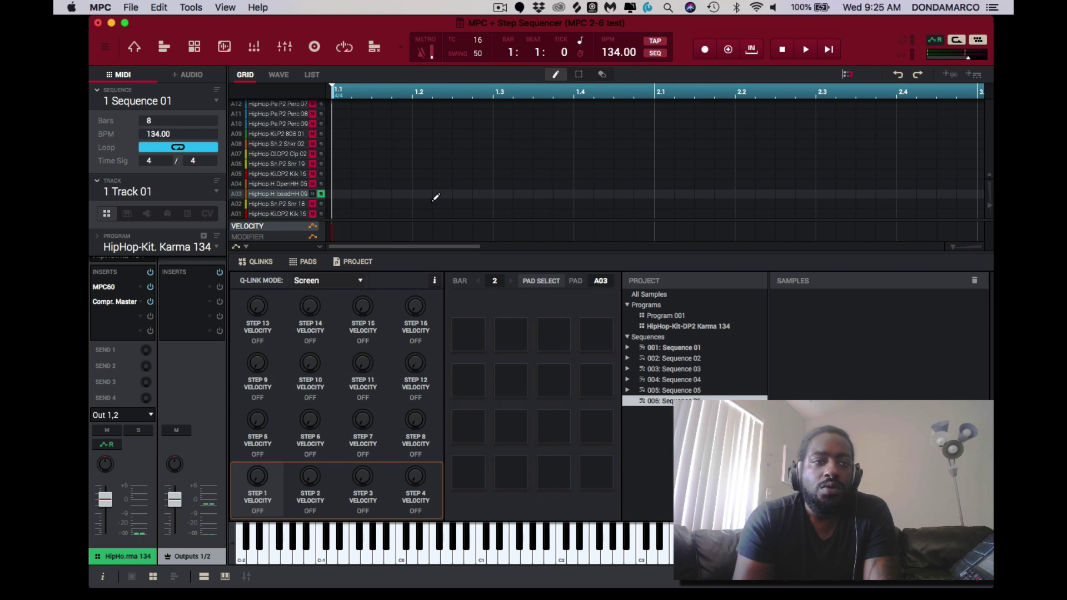
click(217, 102)
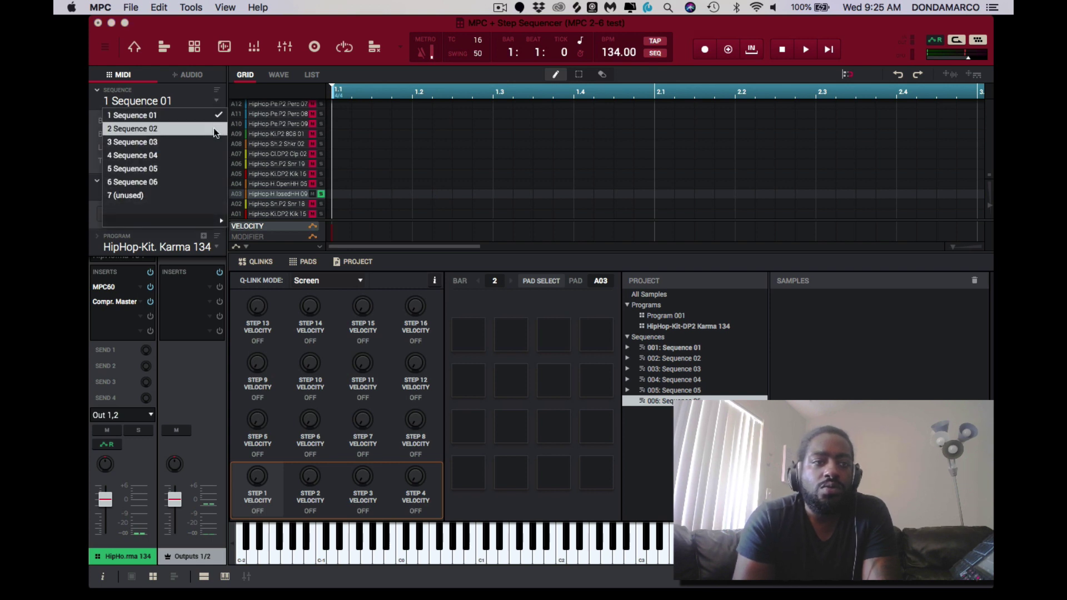
click(214, 141)
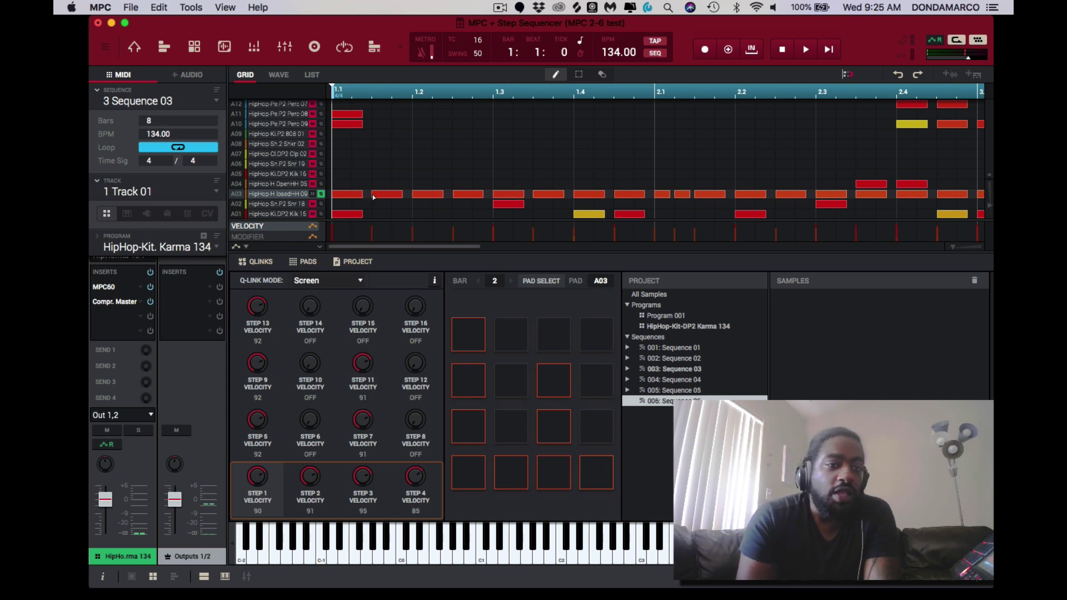
key(m)
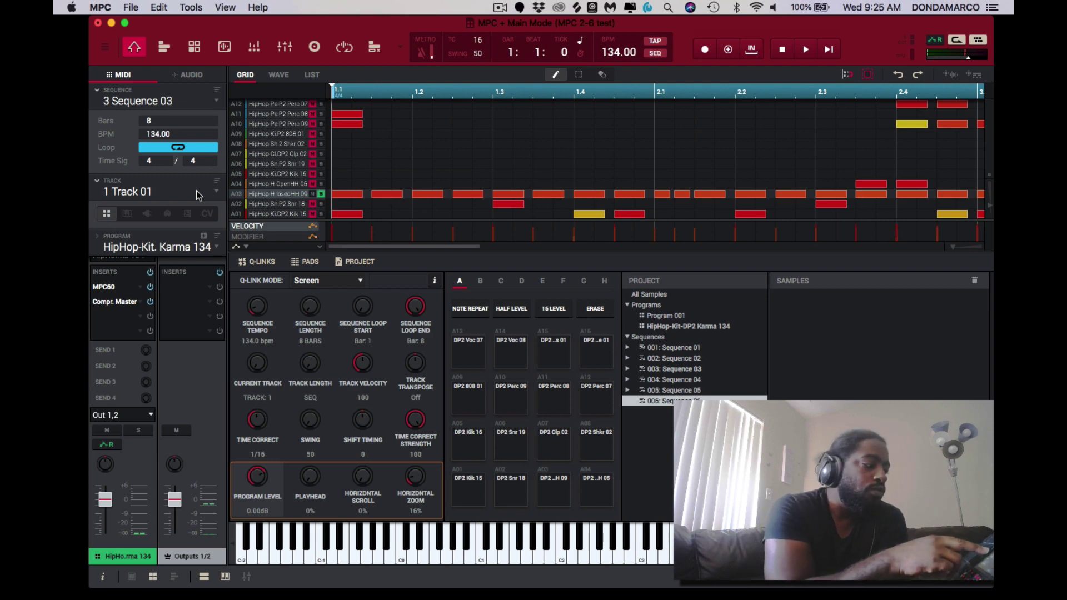
Step: Cancel the Copy Track dialog and unsolo the ClosedHH 09 row A03
key(ctrl+c)
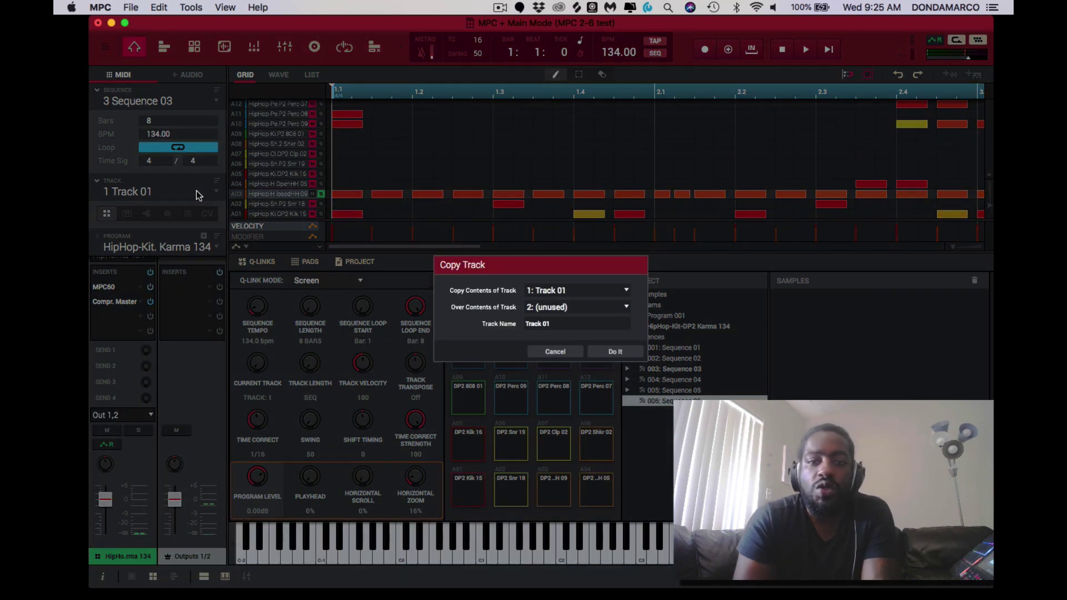
click(556, 352)
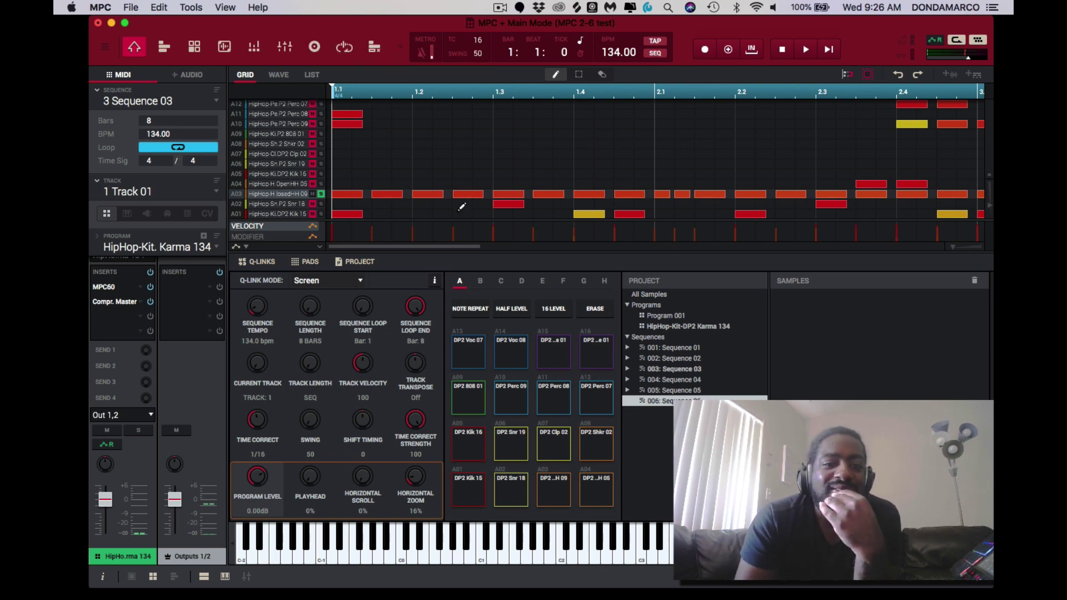
click(320, 194)
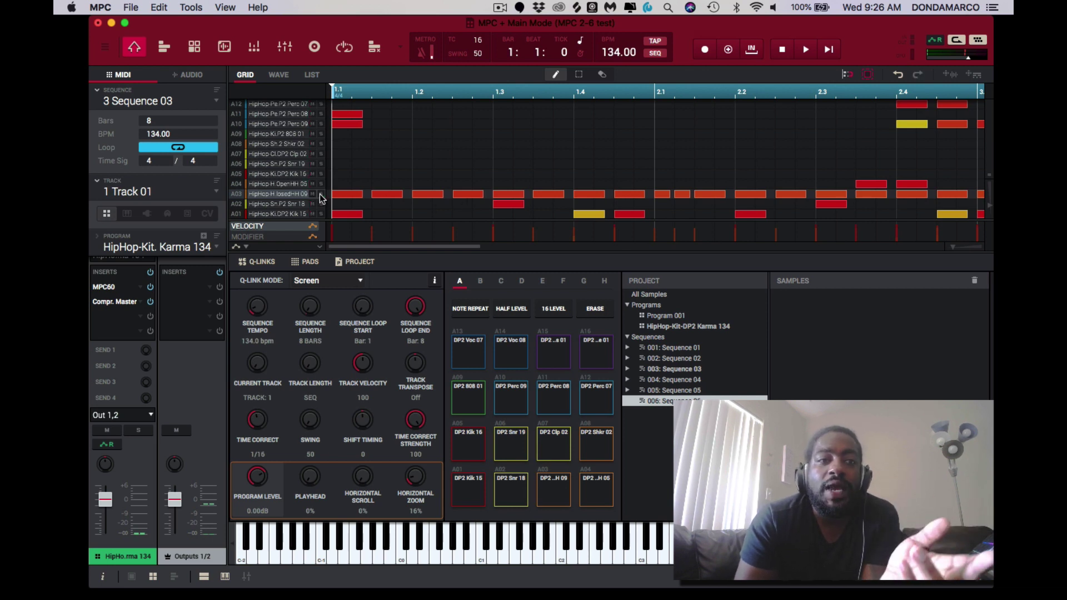
click(285, 47)
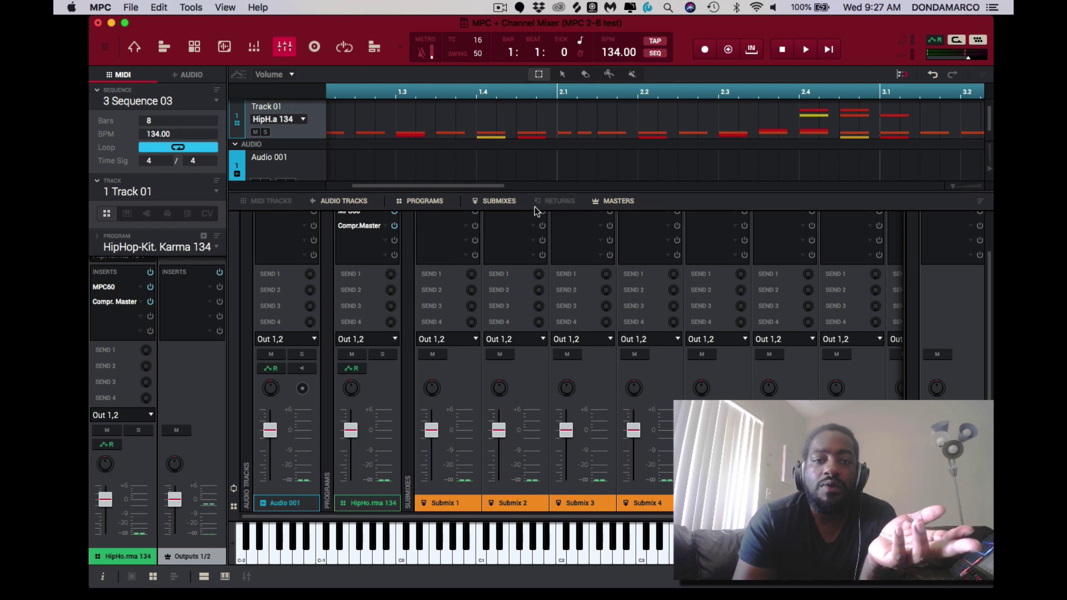
click(498, 204)
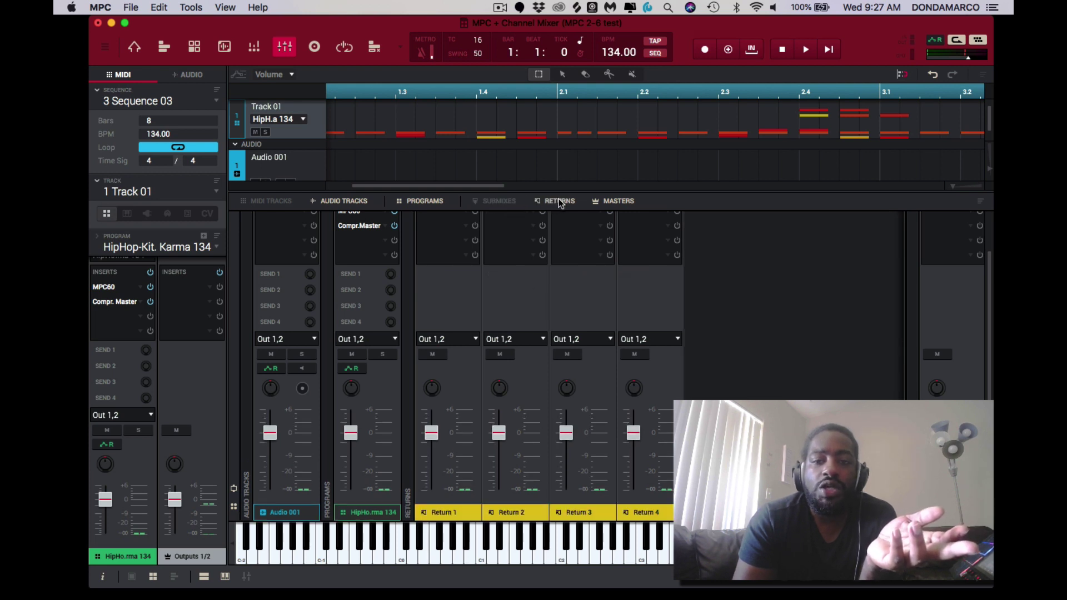
click(506, 204)
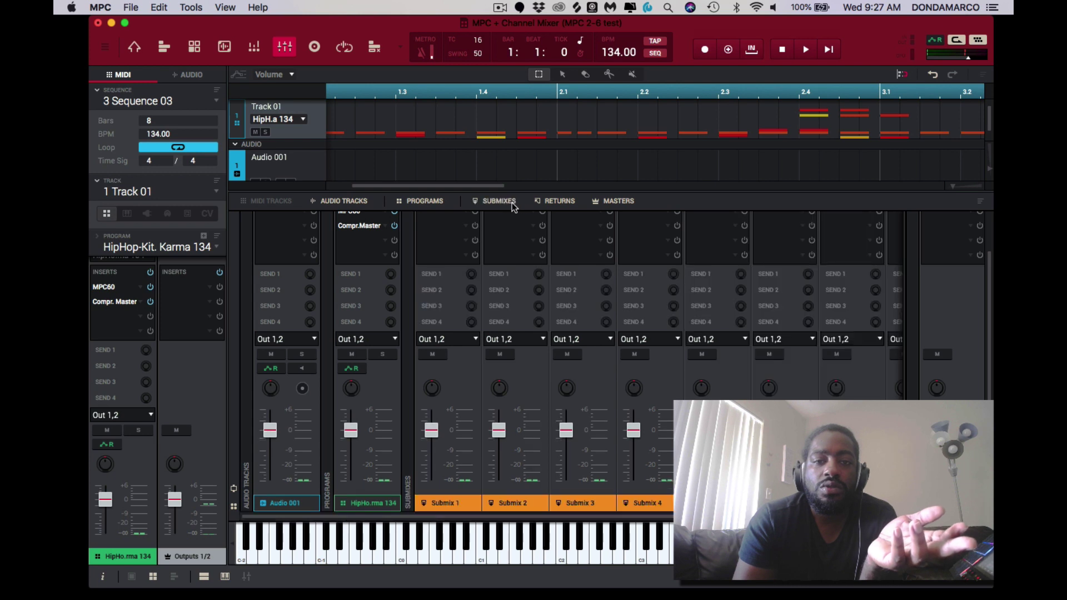
click(560, 203)
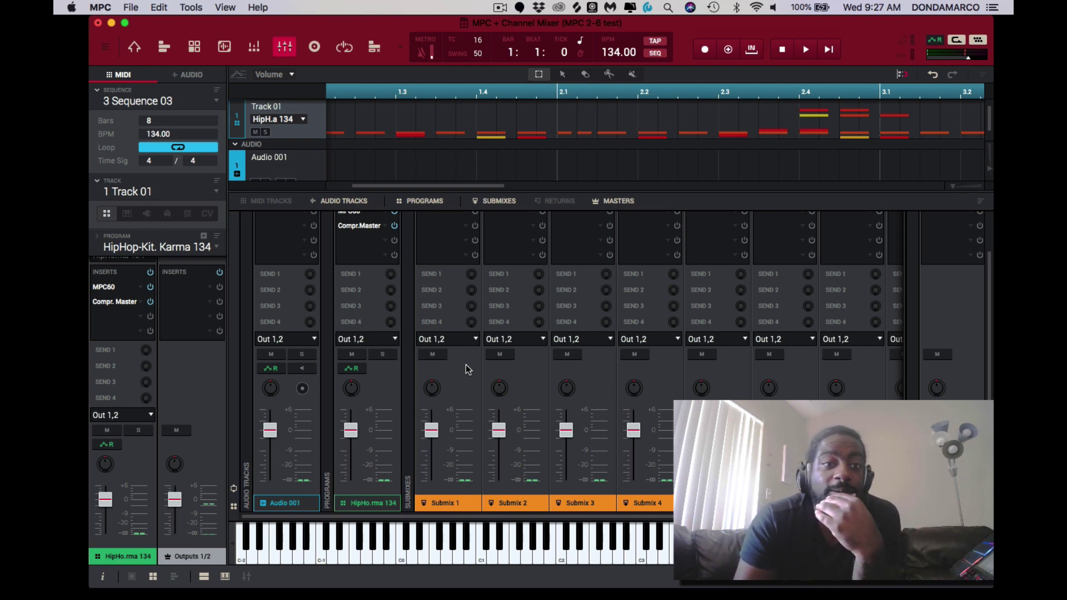
click(279, 202)
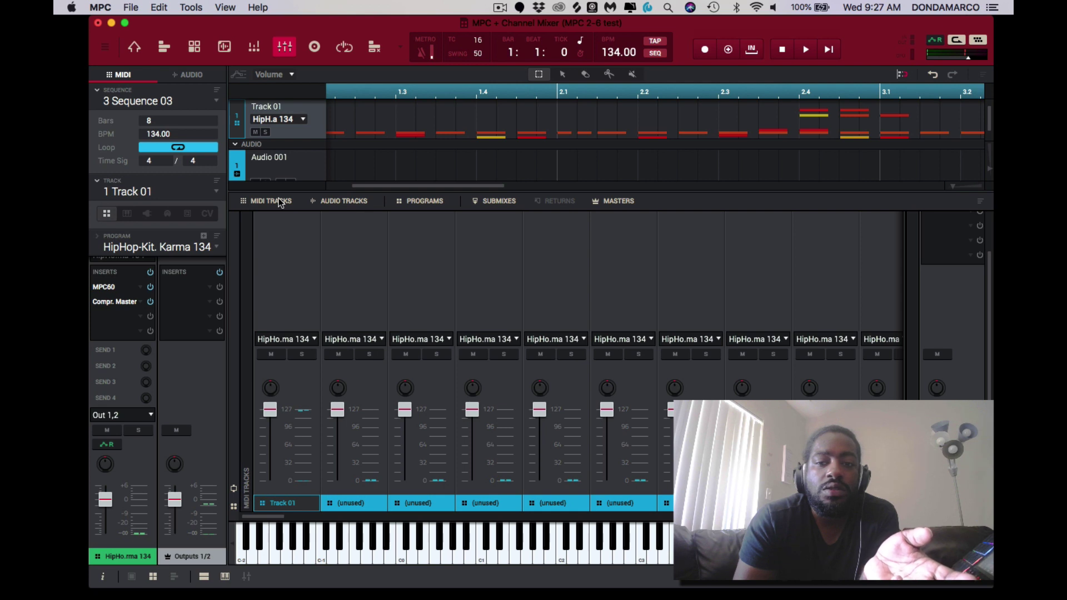
click(279, 201)
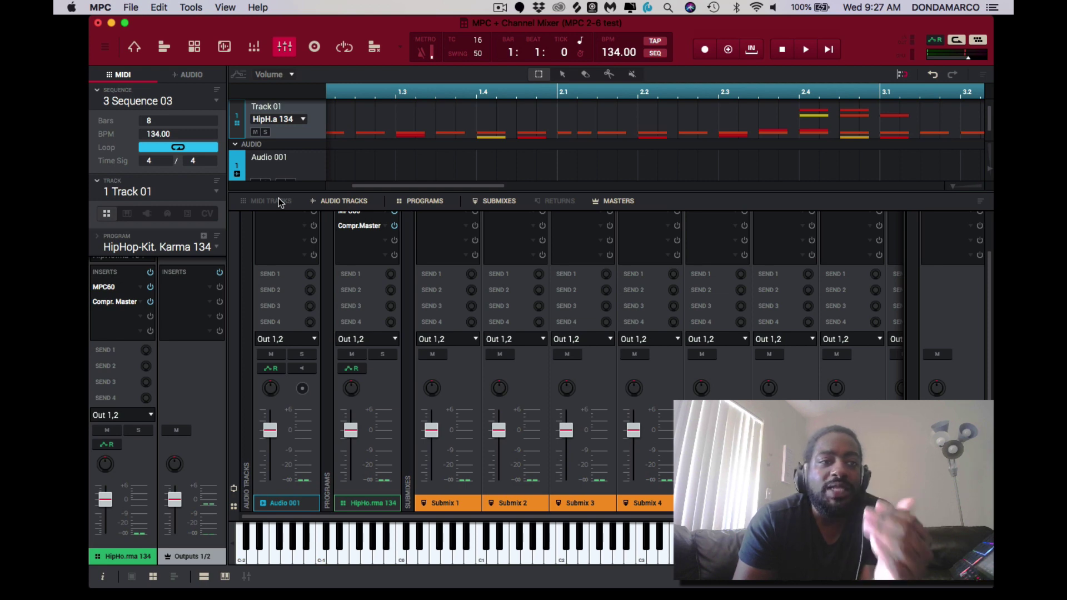
click(135, 52)
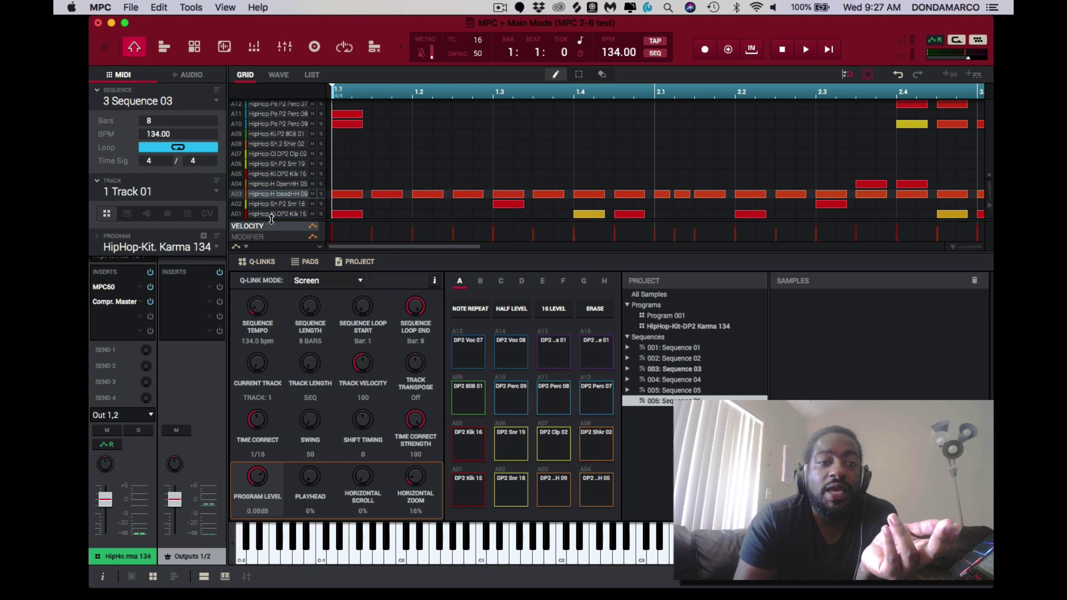
Step: Enlarge the controller lanes so the Aftertouch lane appears
drag(272, 221, 276, 186)
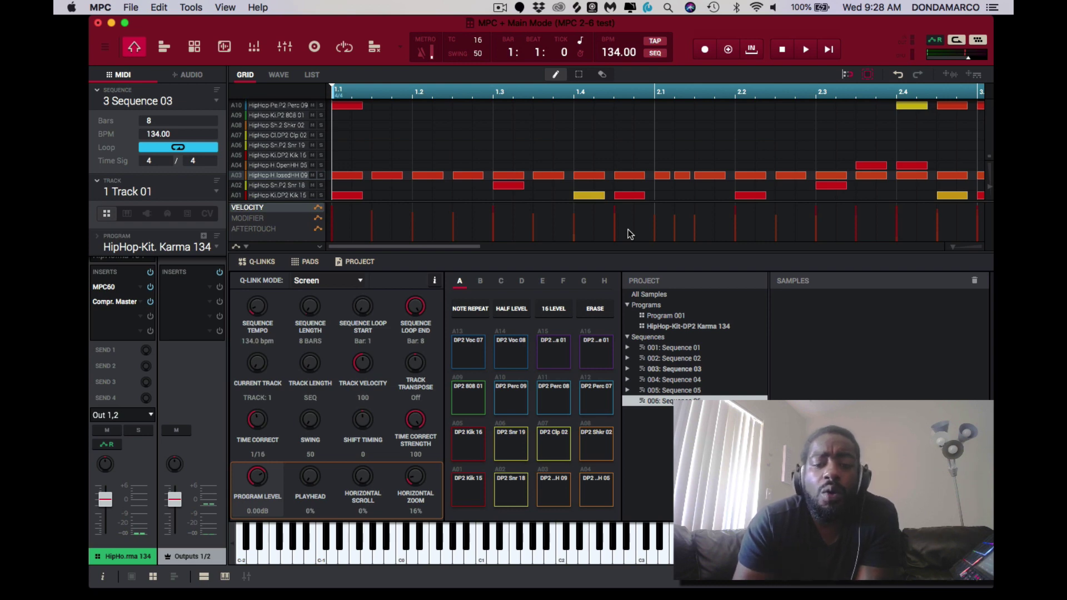
Step: Bring up Preferences on the Audio page, showing 48000 Hz and a 512-sample buffer
key(super+comma)
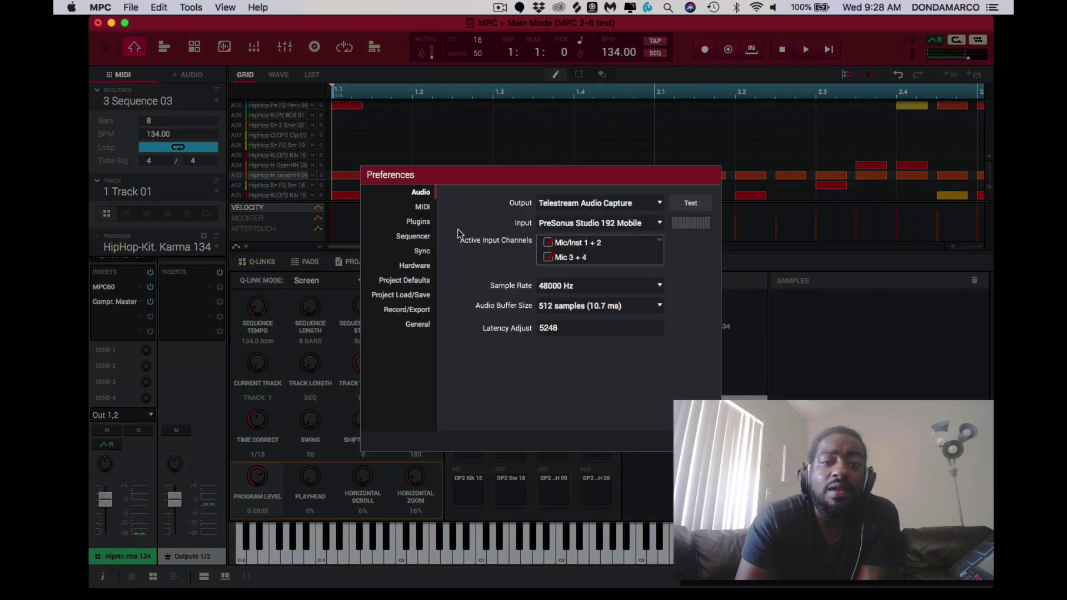
Step: Switch Preferences to the General page and scroll through its settings
click(418, 324)
scroll(478, 384, down, 5)
scroll(478, 384, down, 1)
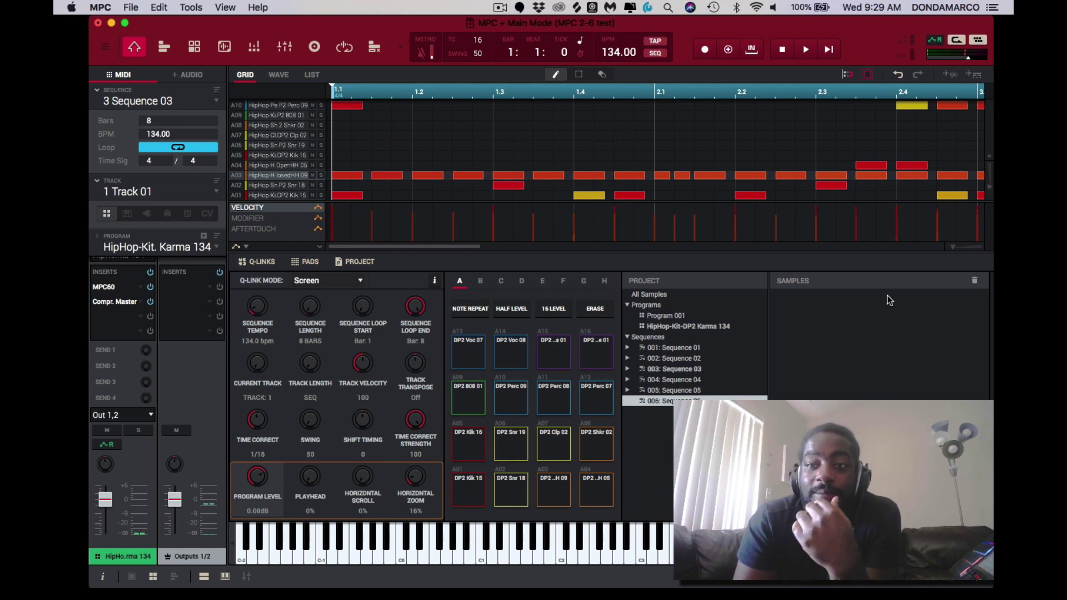
Step: Zoom the grid out to 0% horizontal zoom so all 8 bars of Sequence 03 show
scroll(956, 248, down, 5)
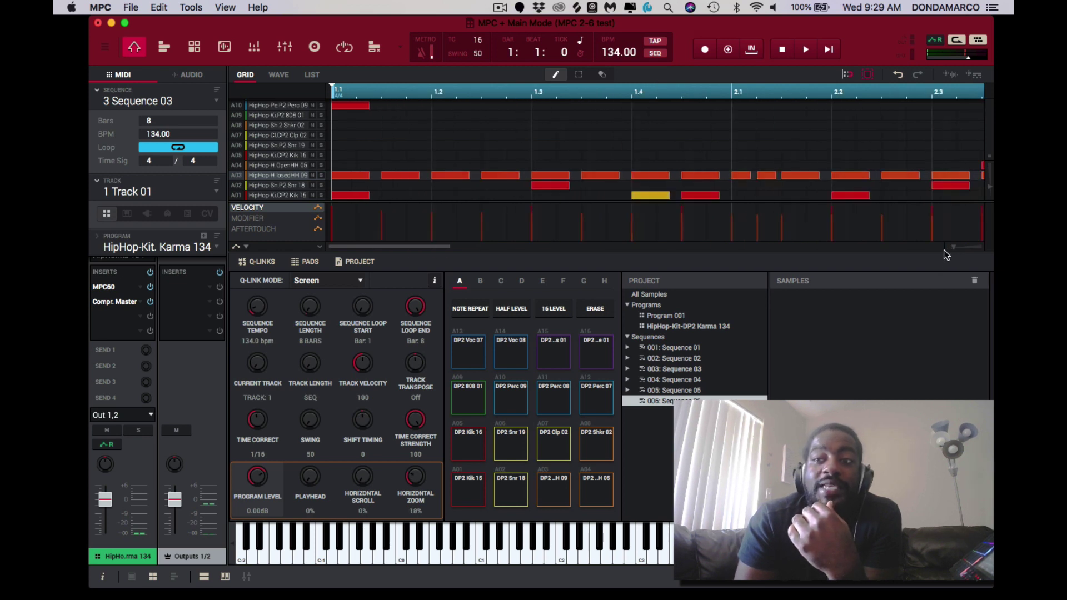